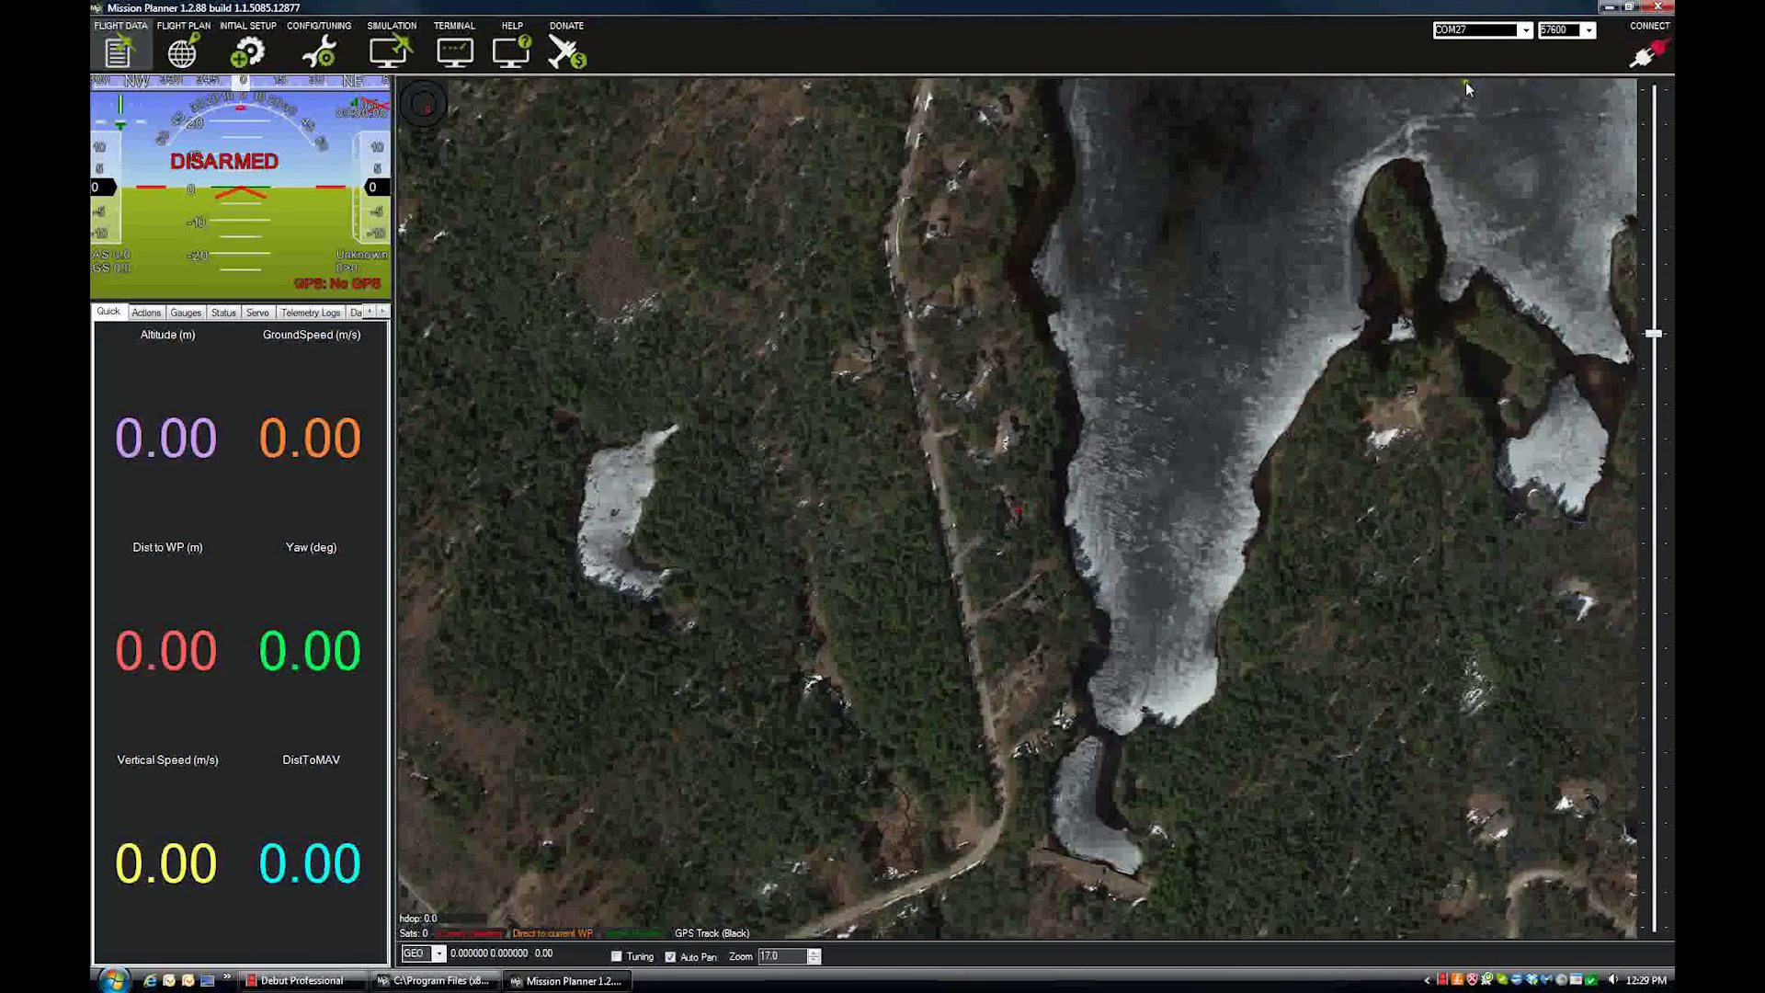
- Show the list of available COM ports on the Flight Data screen
{"action": "left_click", "coordinate": [1526, 33]}
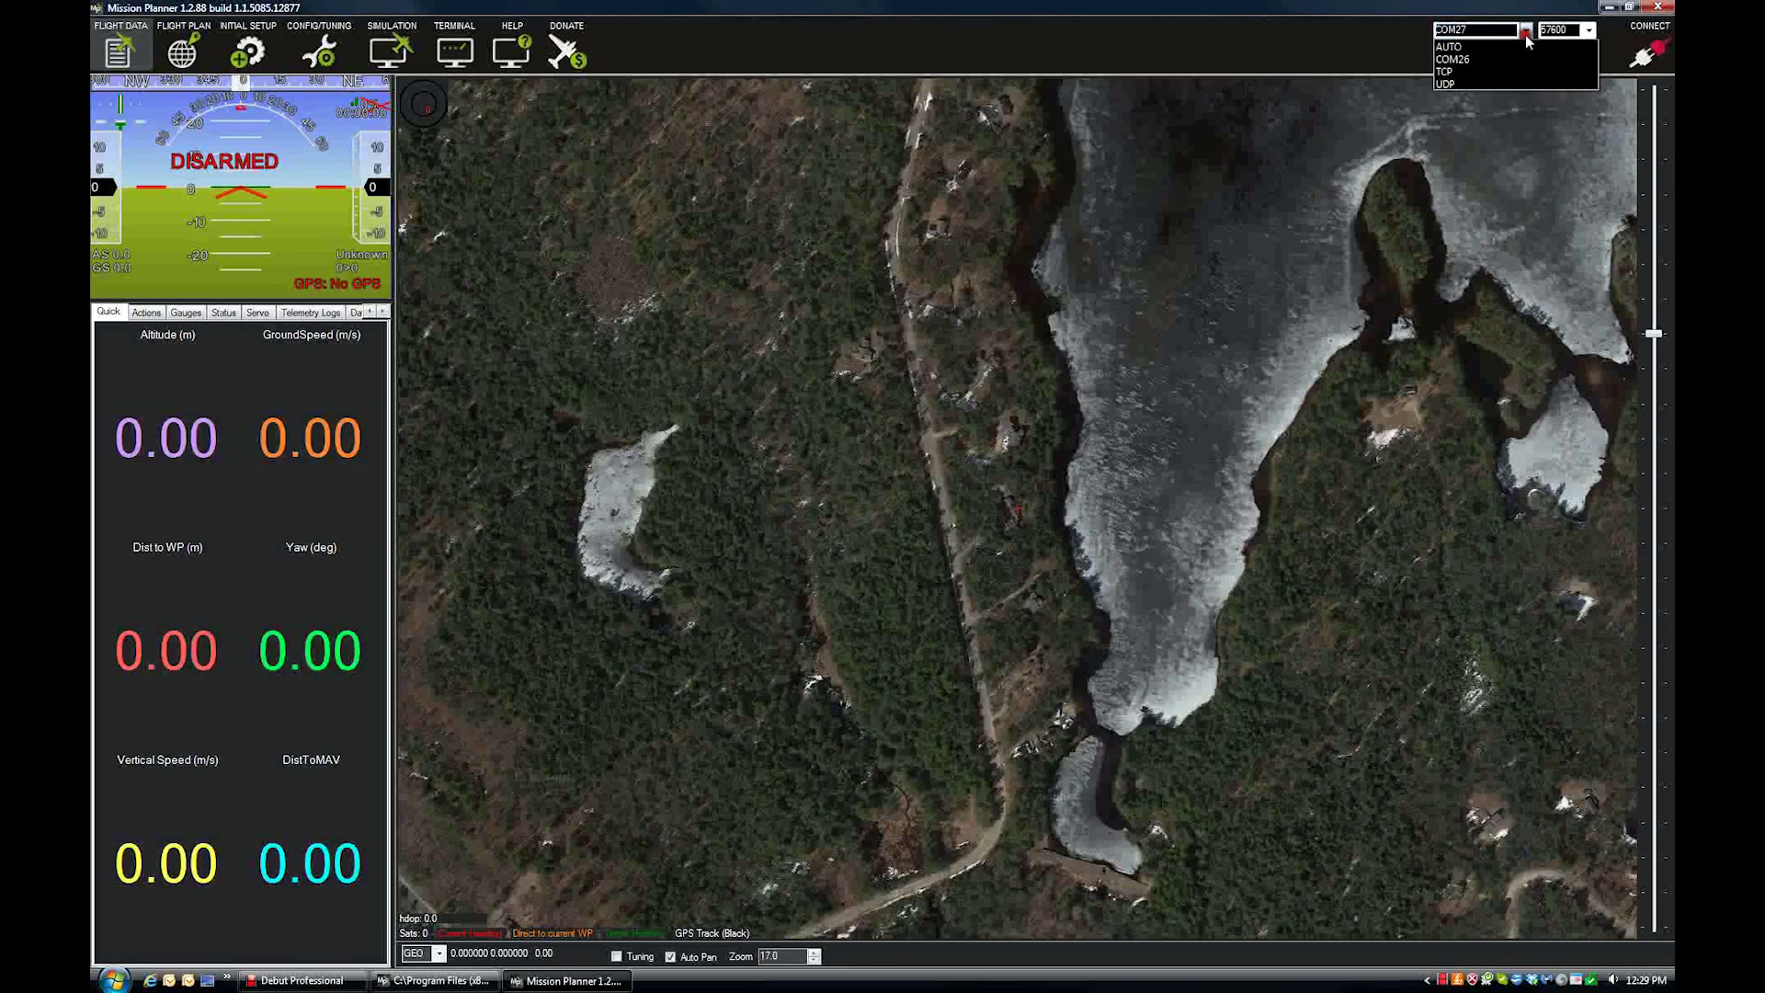
- Connect to the copter on COM26 and switch to the Flight Plan map
{"action": "left_click", "coordinate": [1502, 59]}
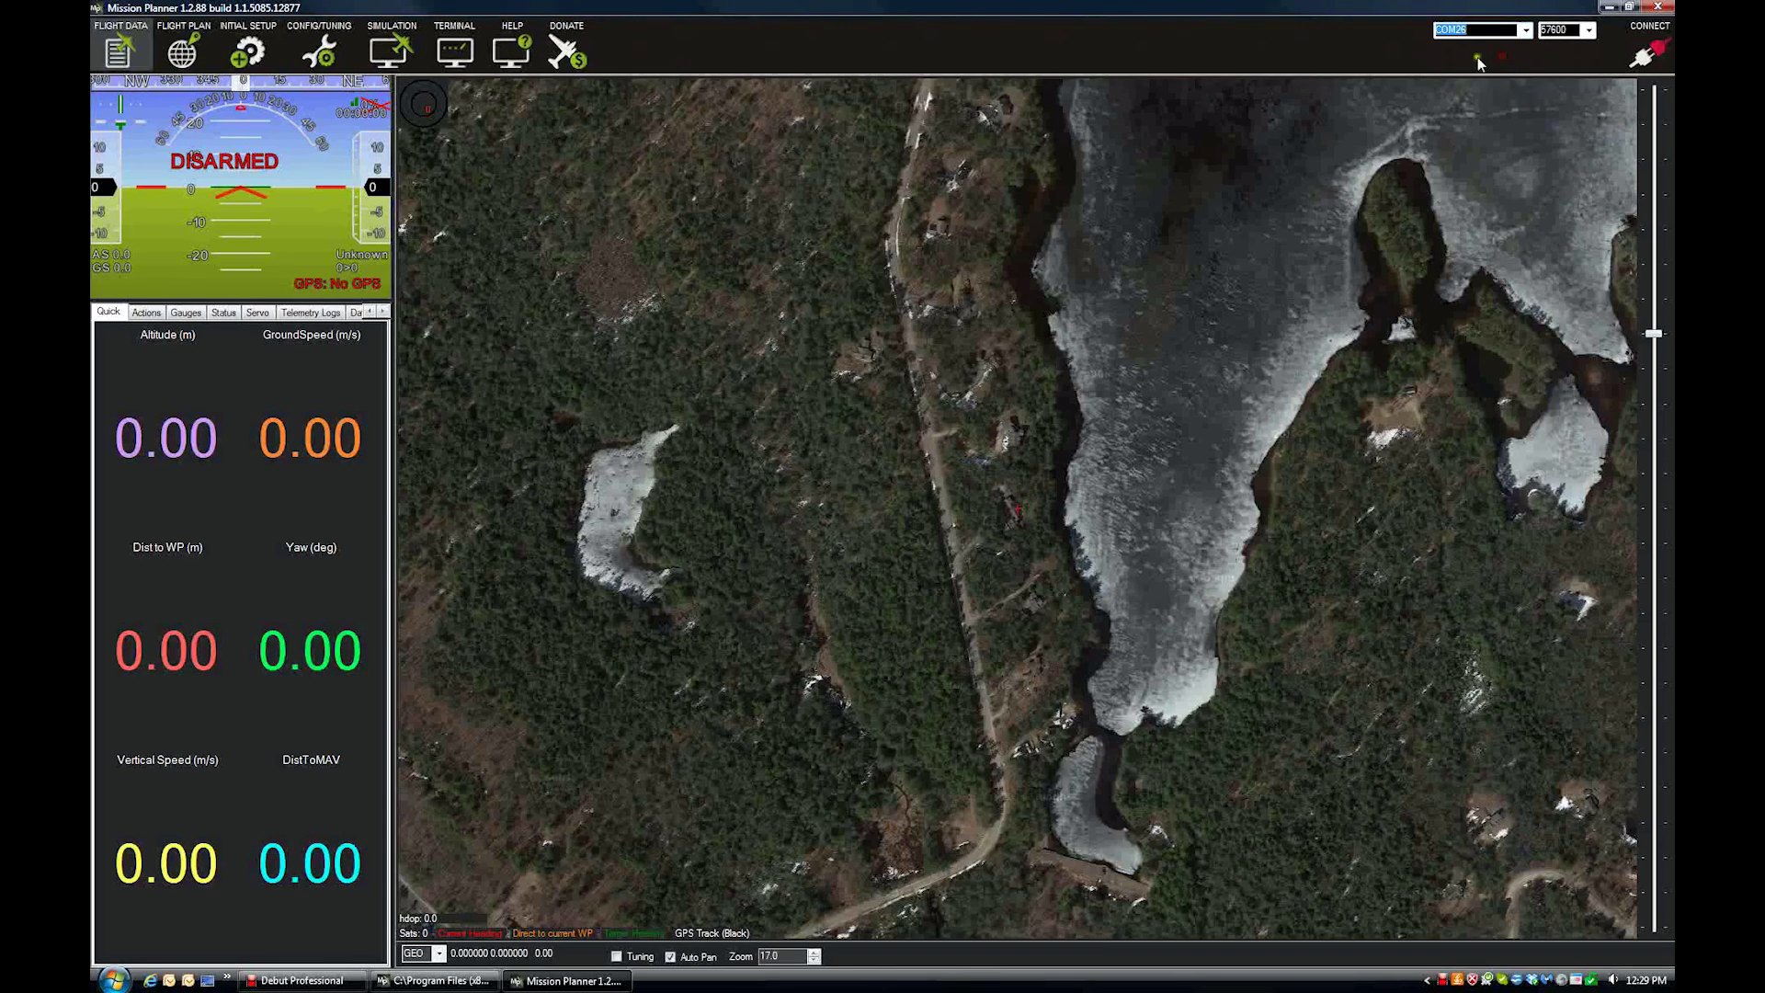
{"action": "left_click", "coordinate": [1660, 52]}
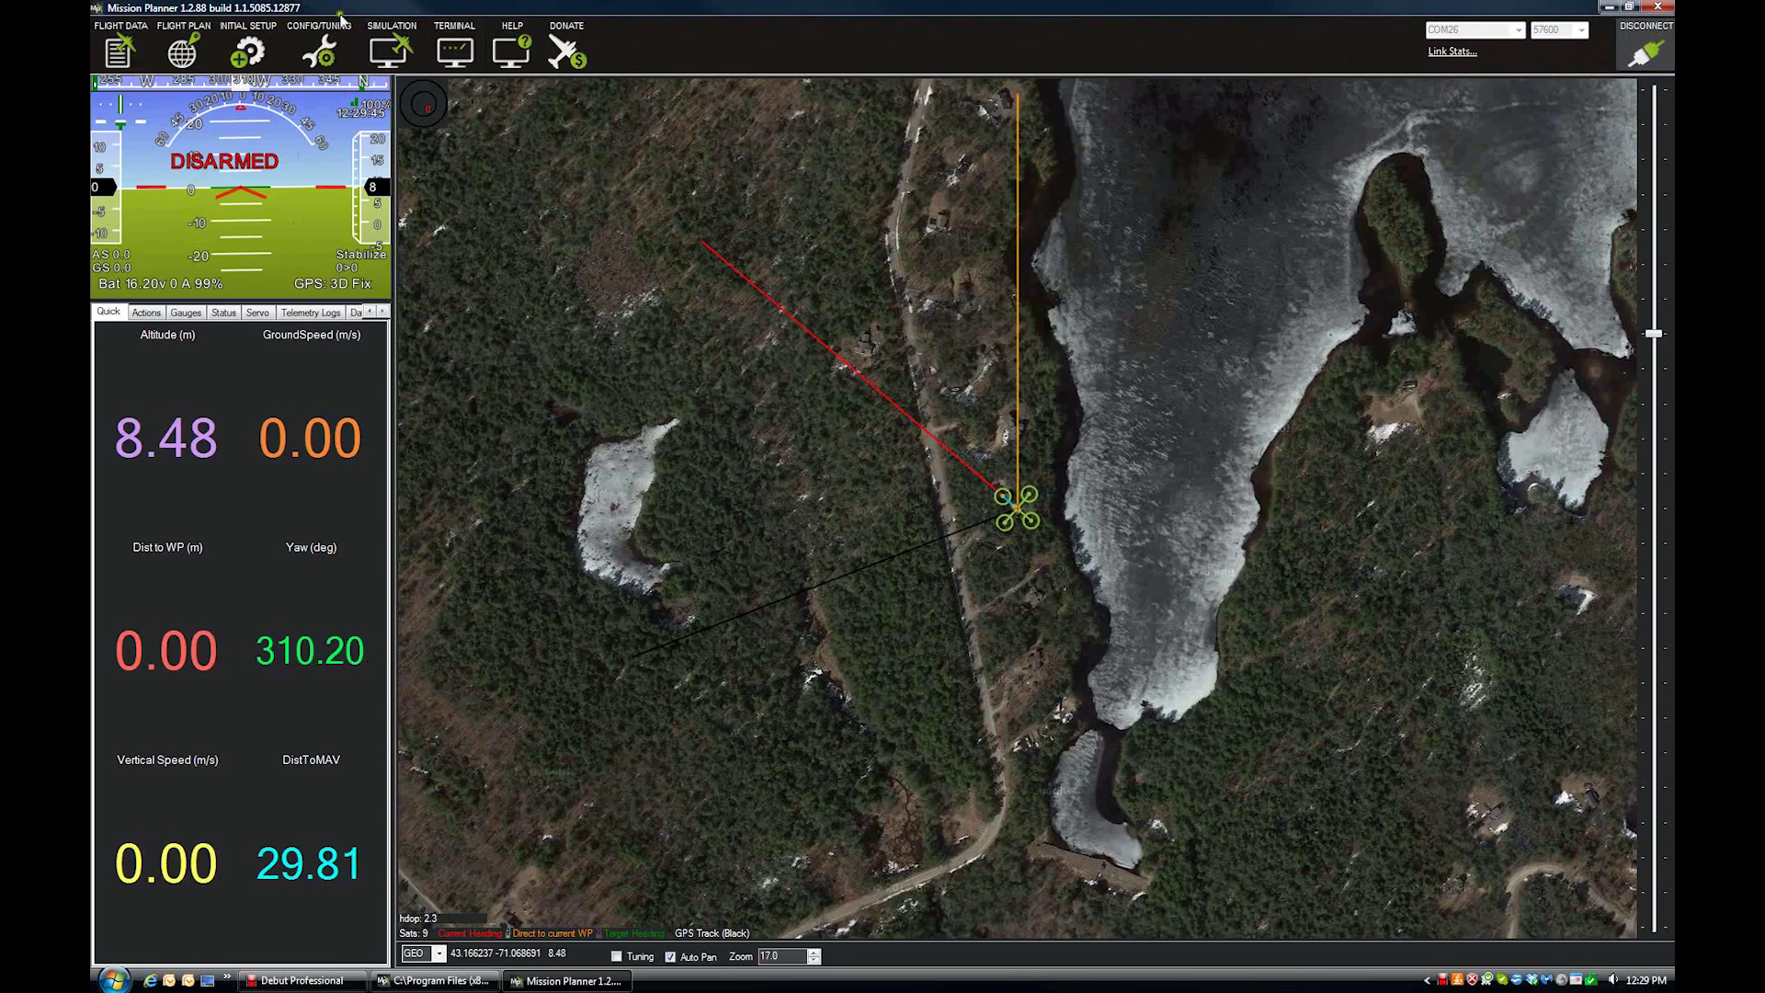
{"action": "left_click", "coordinate": [186, 40]}
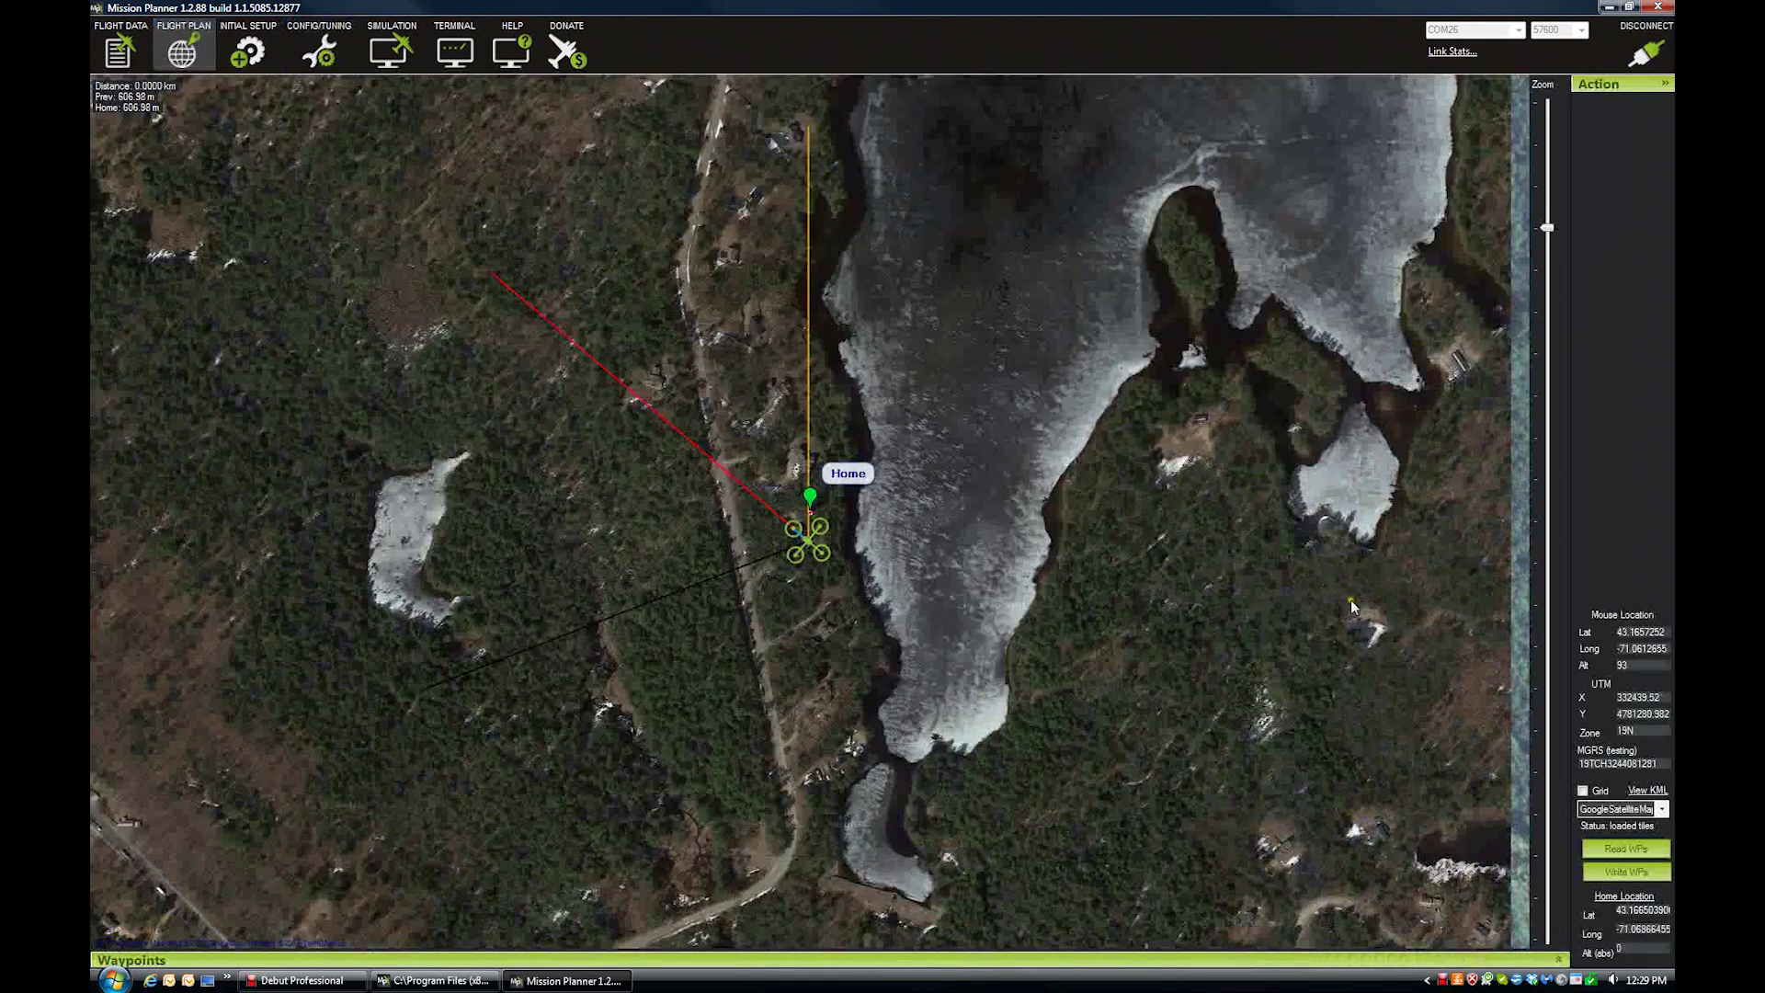
- Zoom the flight-plan map out to show the countryside and lake around Home
{"action": "scroll", "coordinate": [1574, 253], "scroll_direction": "down", "scroll_amount": 3}
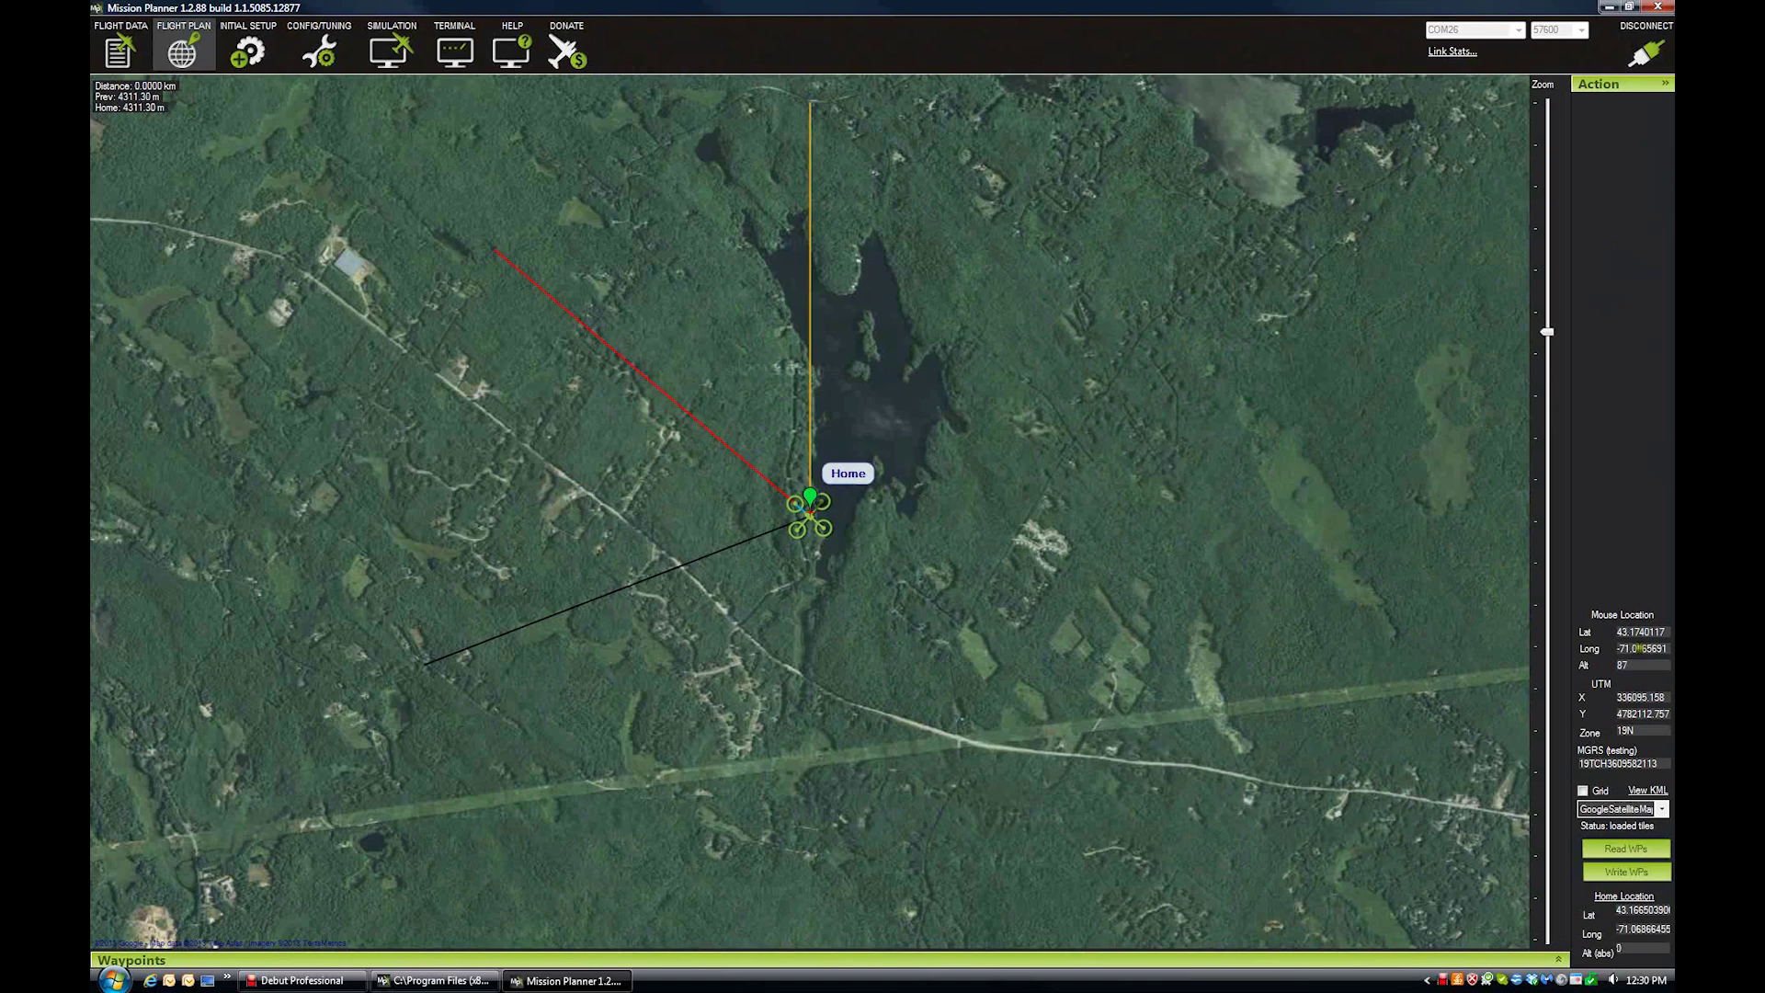
{"action": "left_click", "coordinate": [1649, 808]}
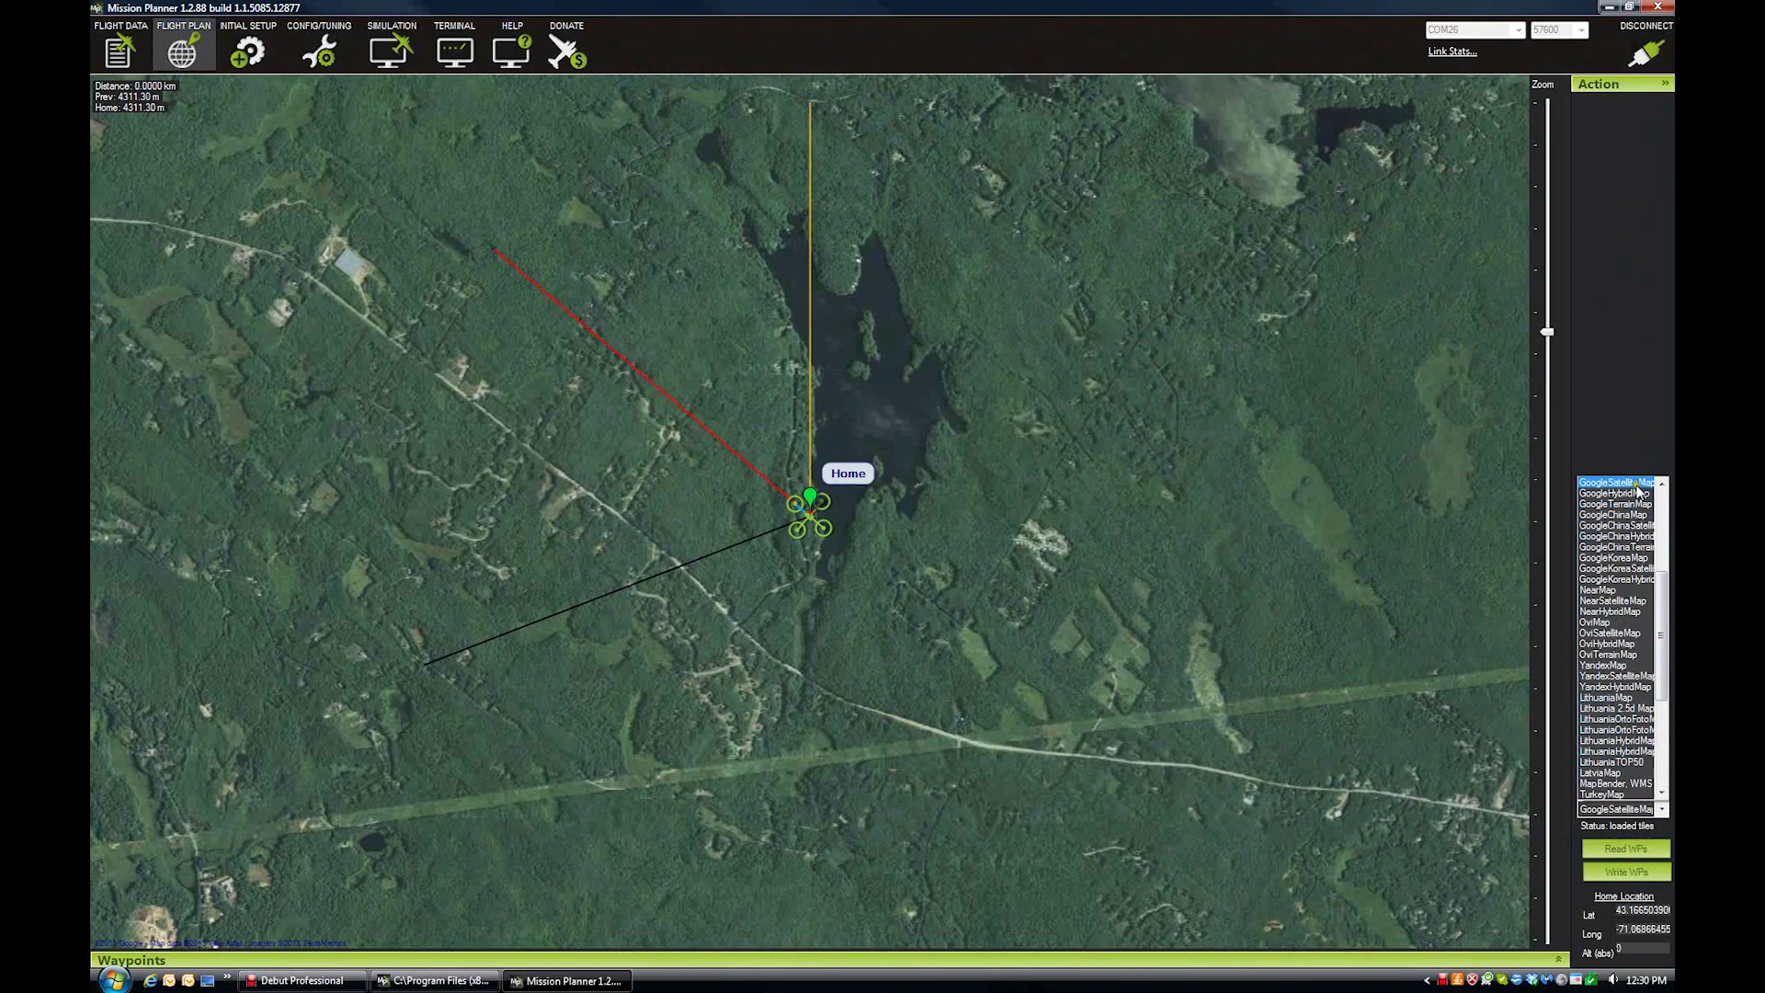
{"action": "scroll", "coordinate": [1641, 492], "scroll_direction": "up", "scroll_amount": 1}
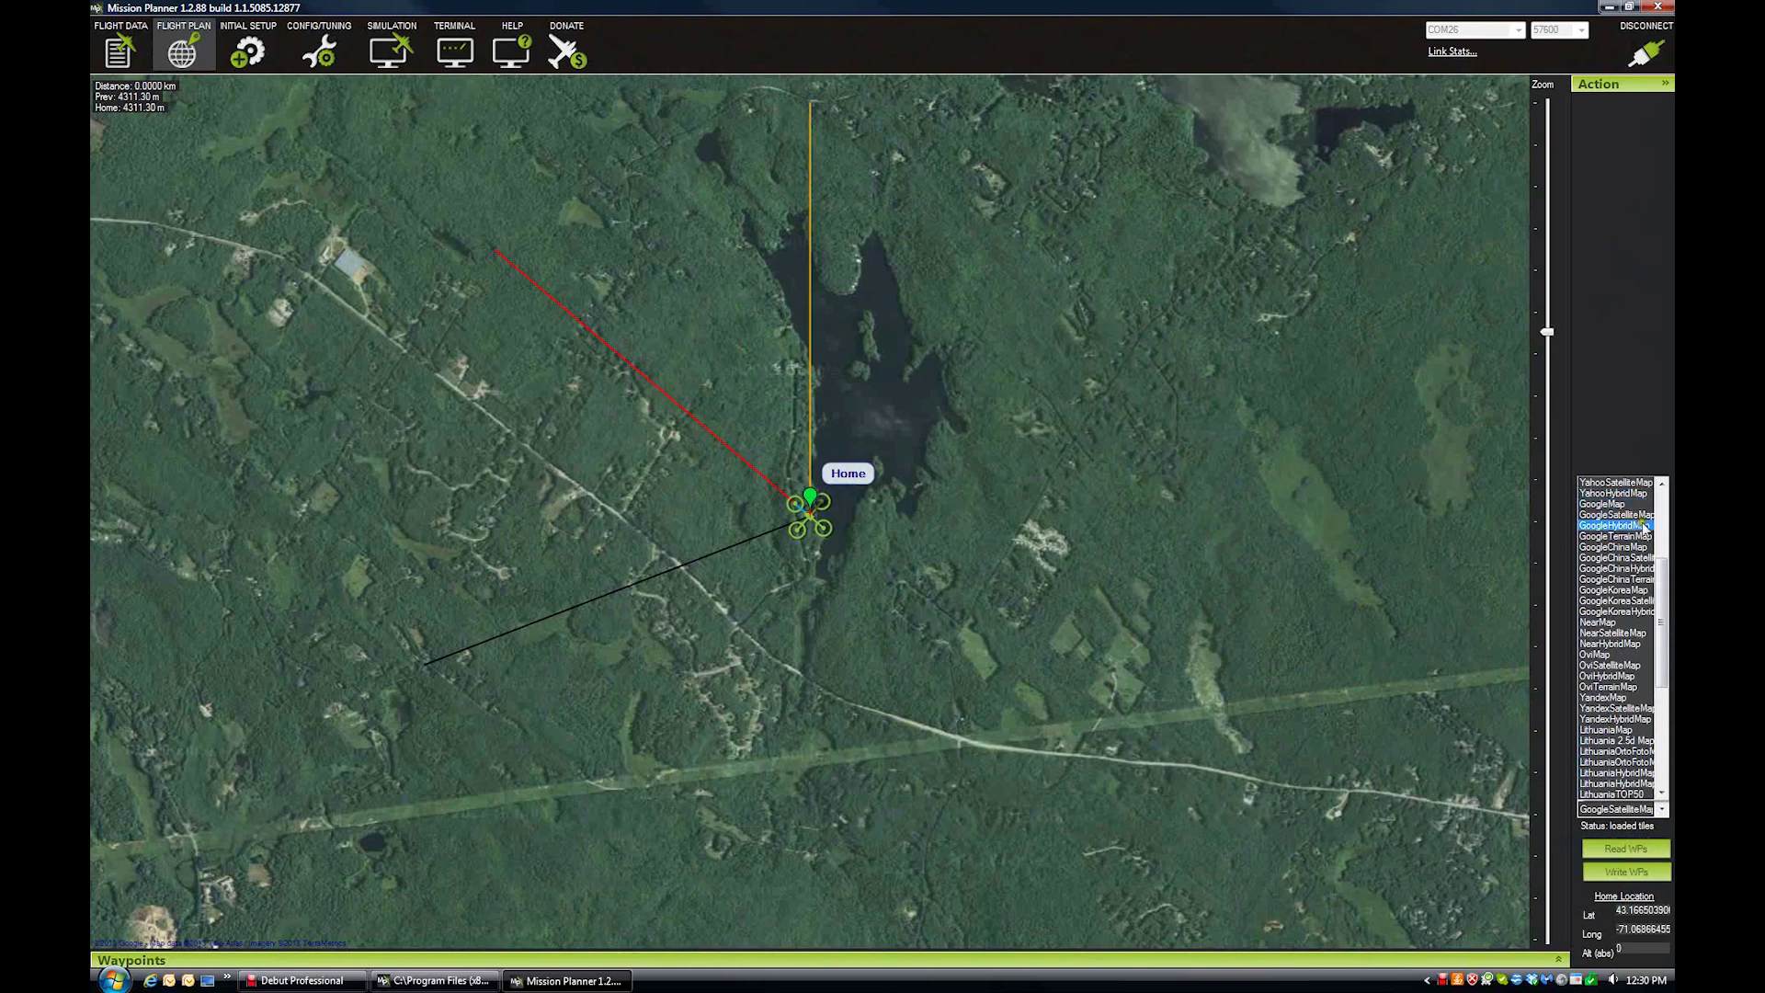
{"action": "left_click", "coordinate": [1644, 527]}
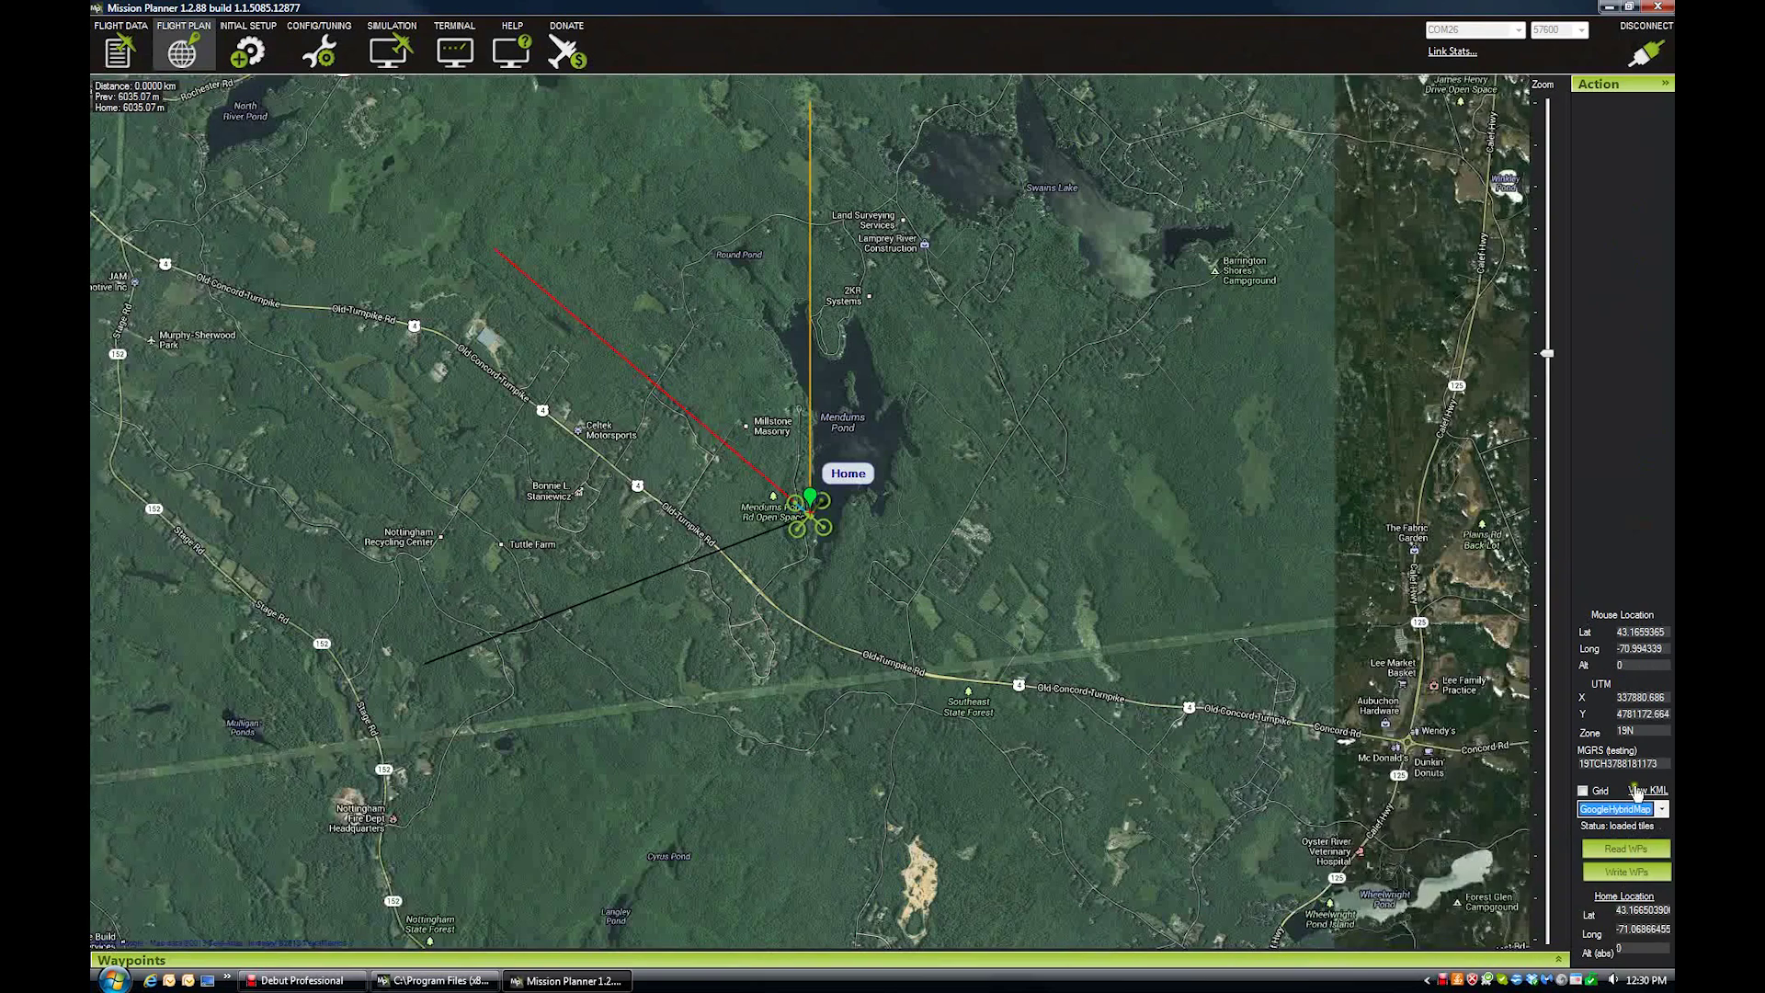
{"action": "left_click", "coordinate": [1632, 810]}
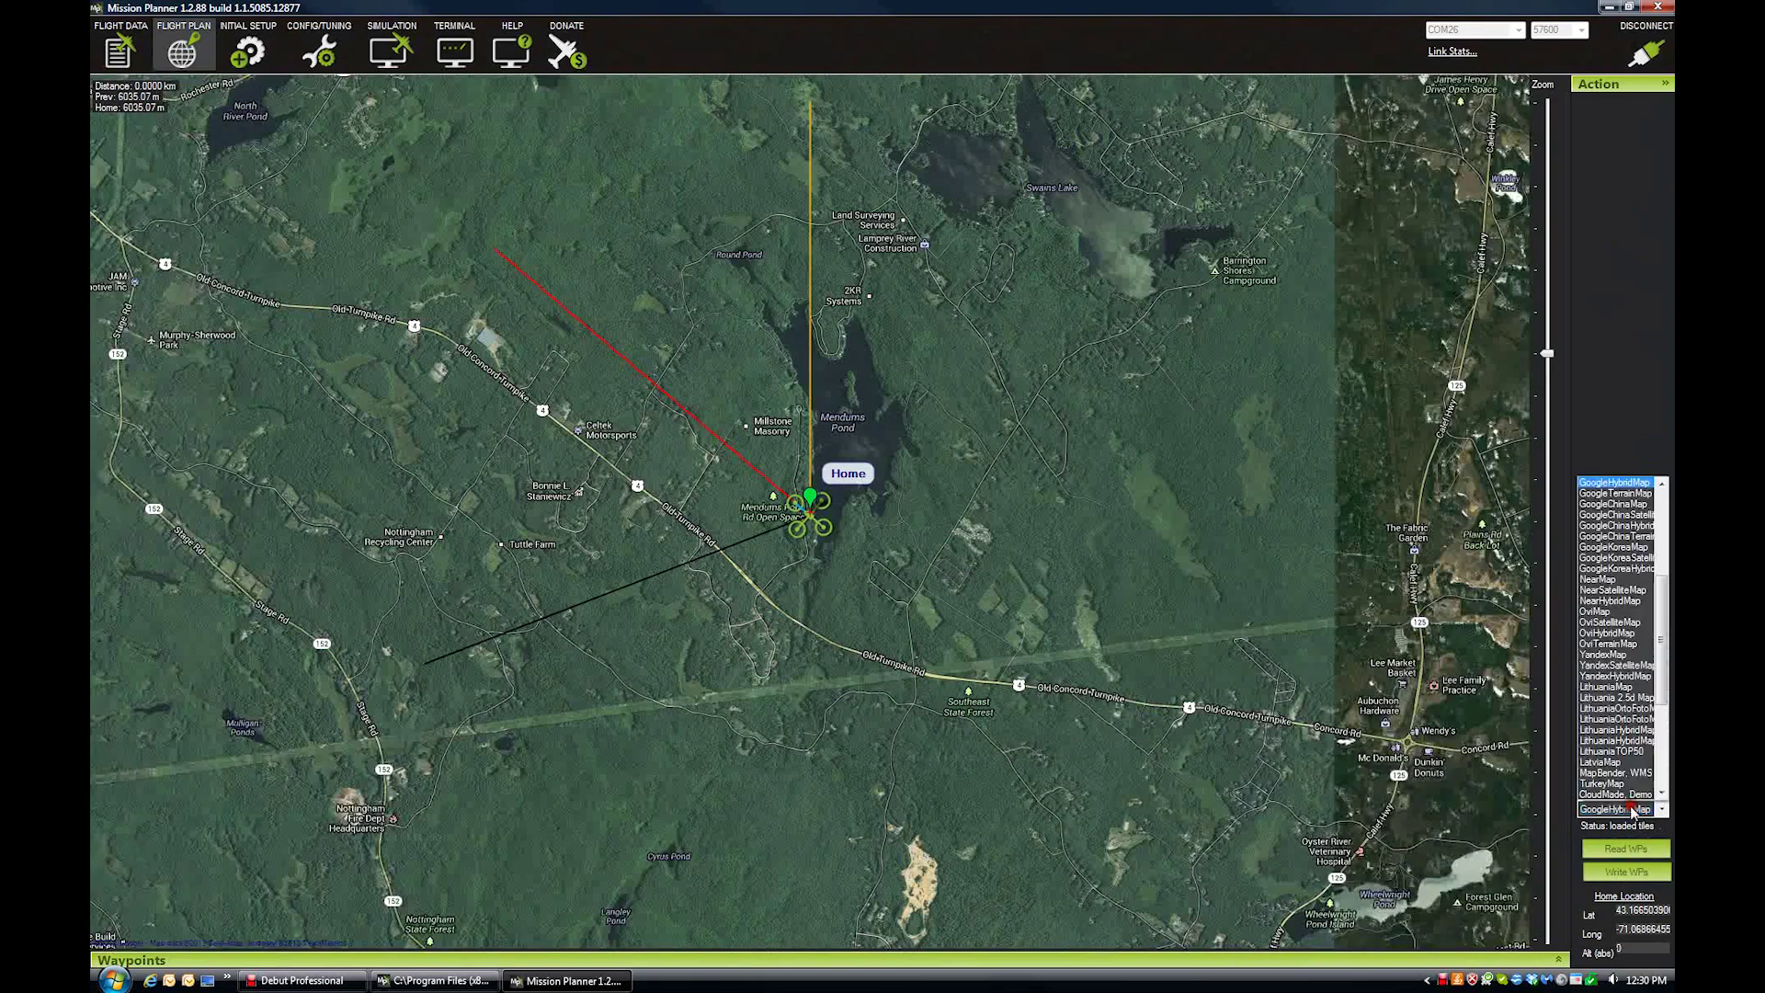
{"action": "scroll", "coordinate": [1625, 500], "scroll_direction": "up", "scroll_amount": 1}
{"action": "left_click", "coordinate": [1627, 504]}
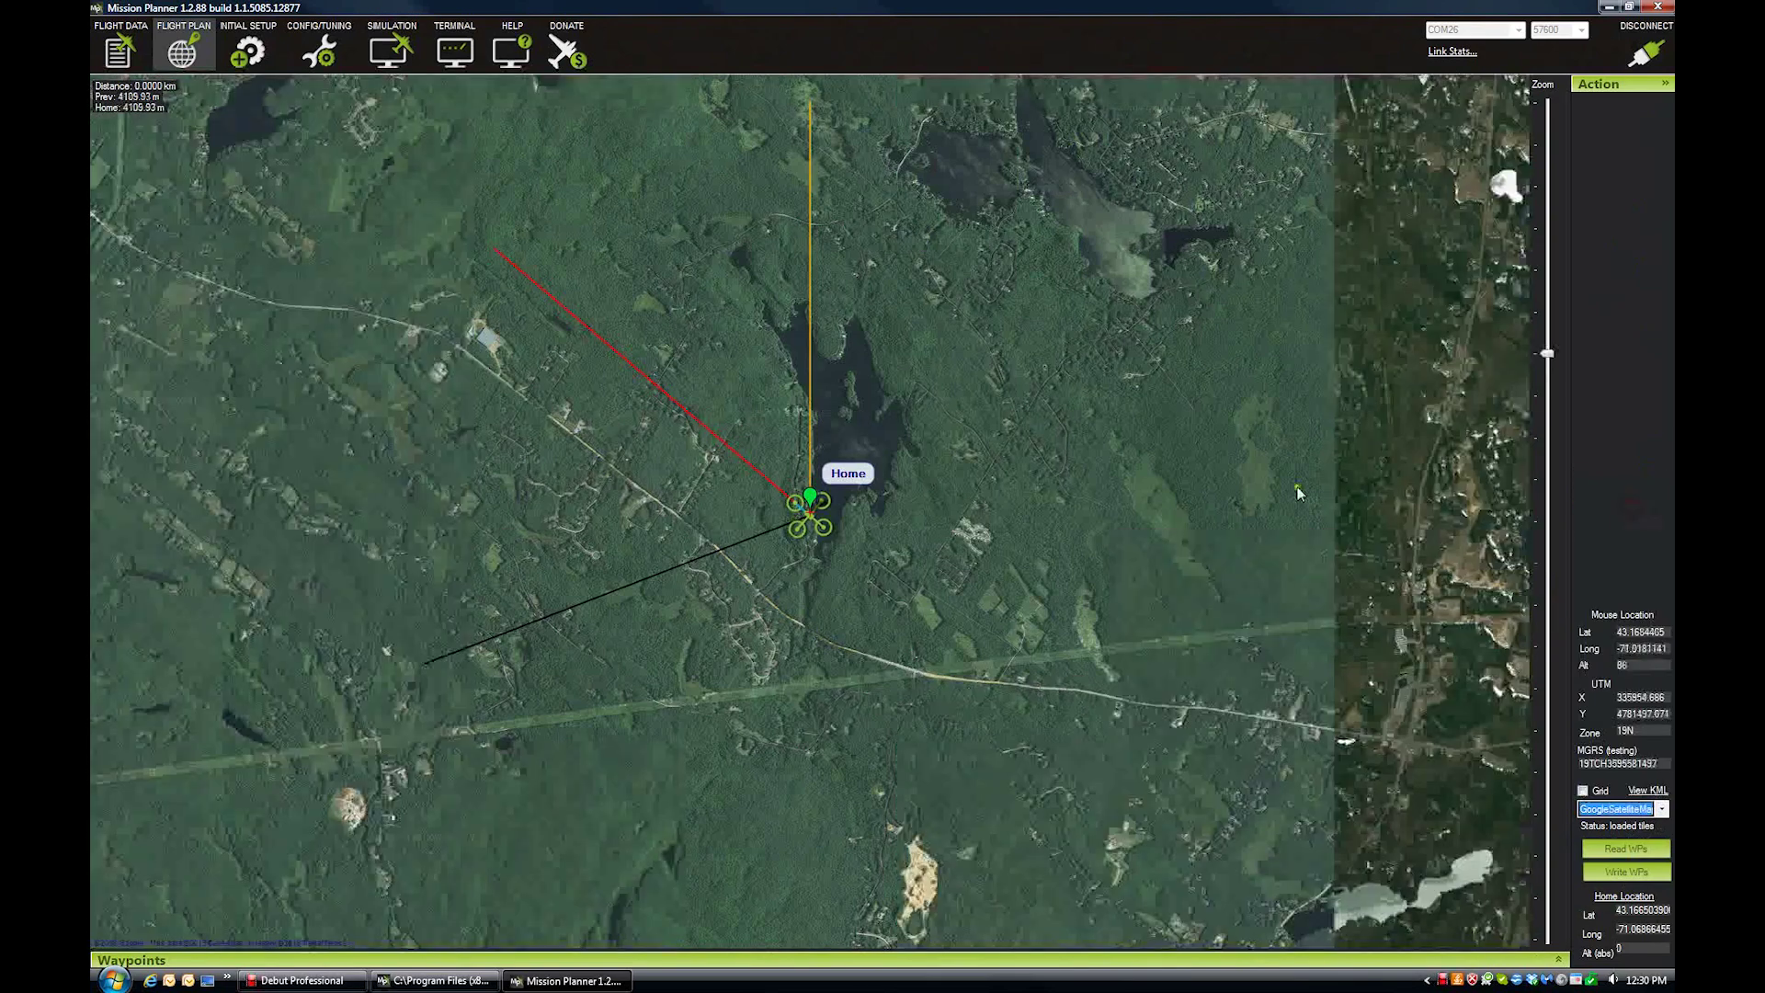
{"action": "left_click", "coordinate": [1584, 791]}
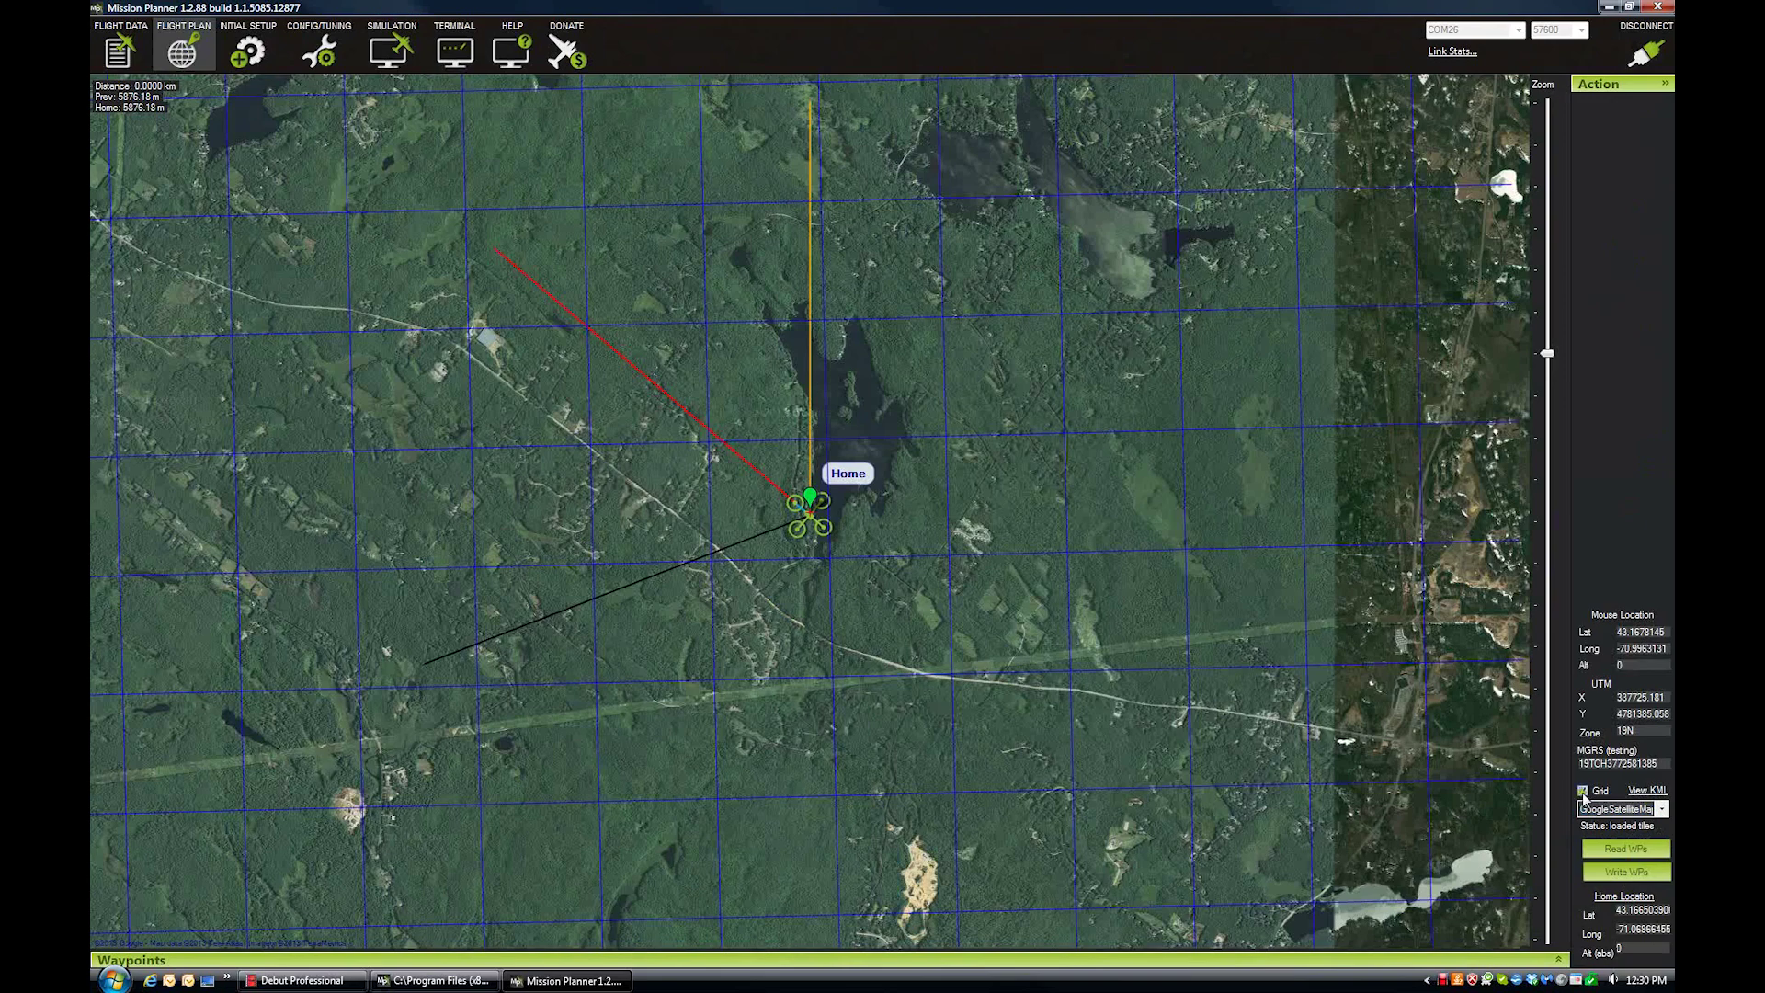
{"action": "left_click", "coordinate": [1582, 796]}
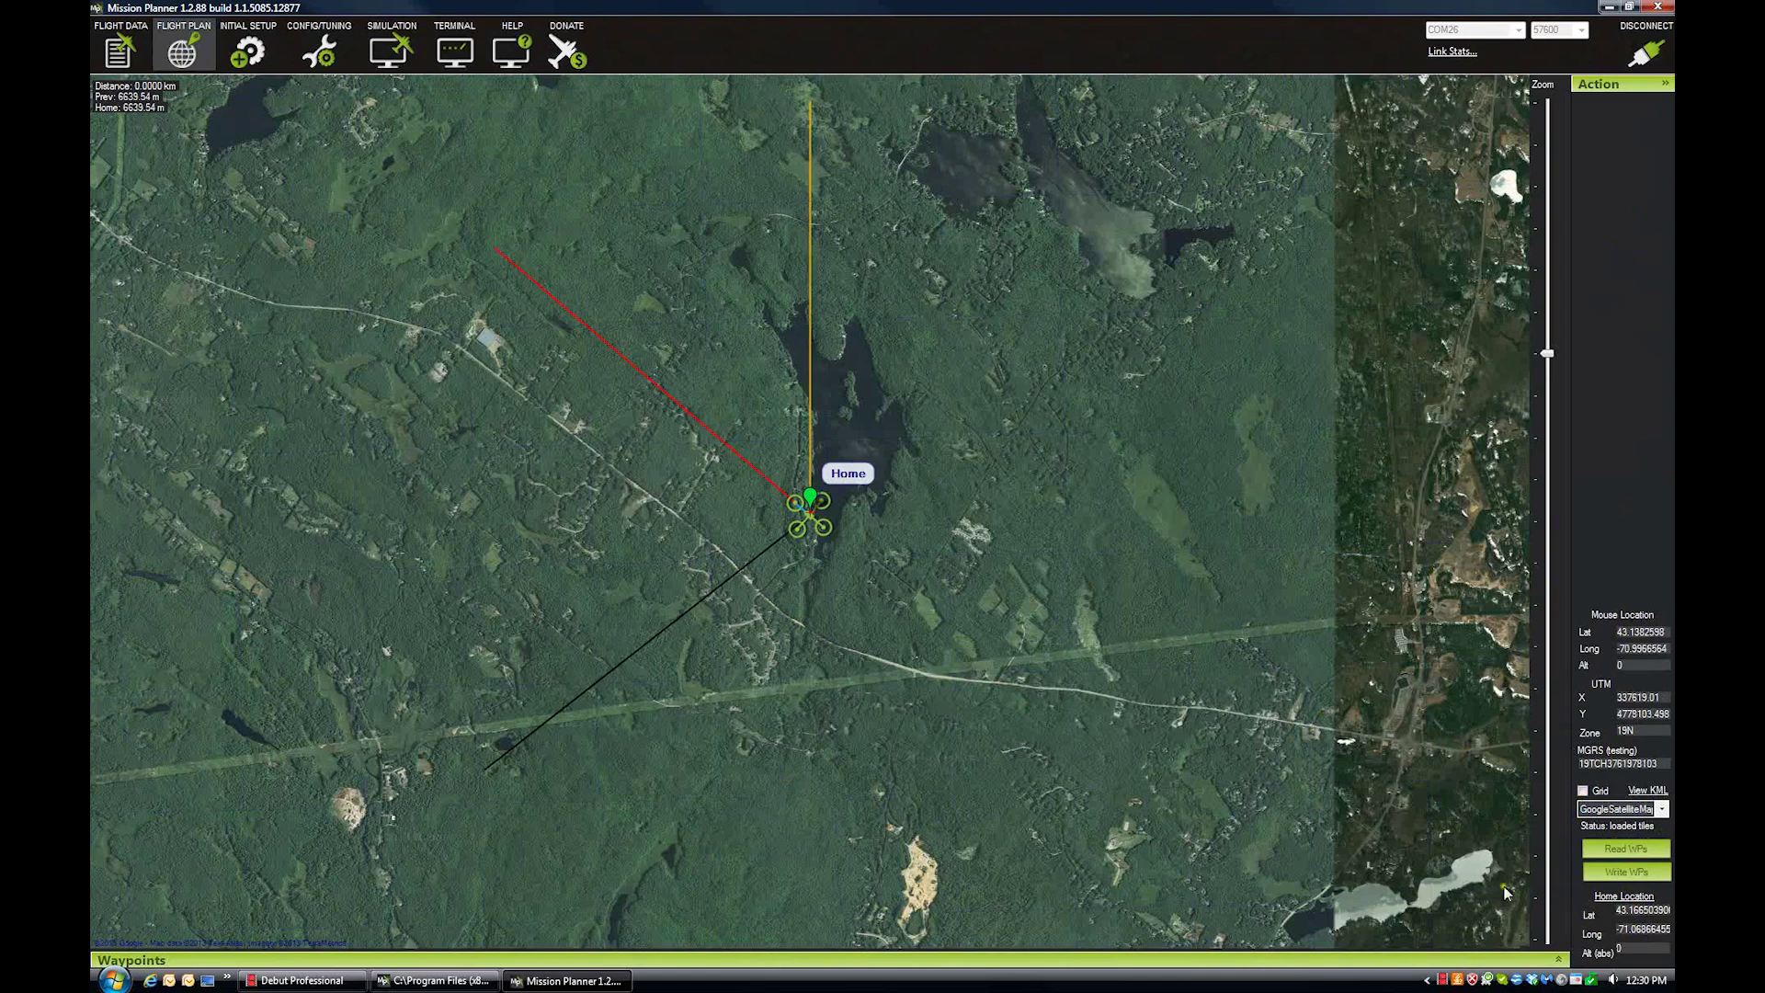
{"action": "left_click", "coordinate": [1559, 961]}
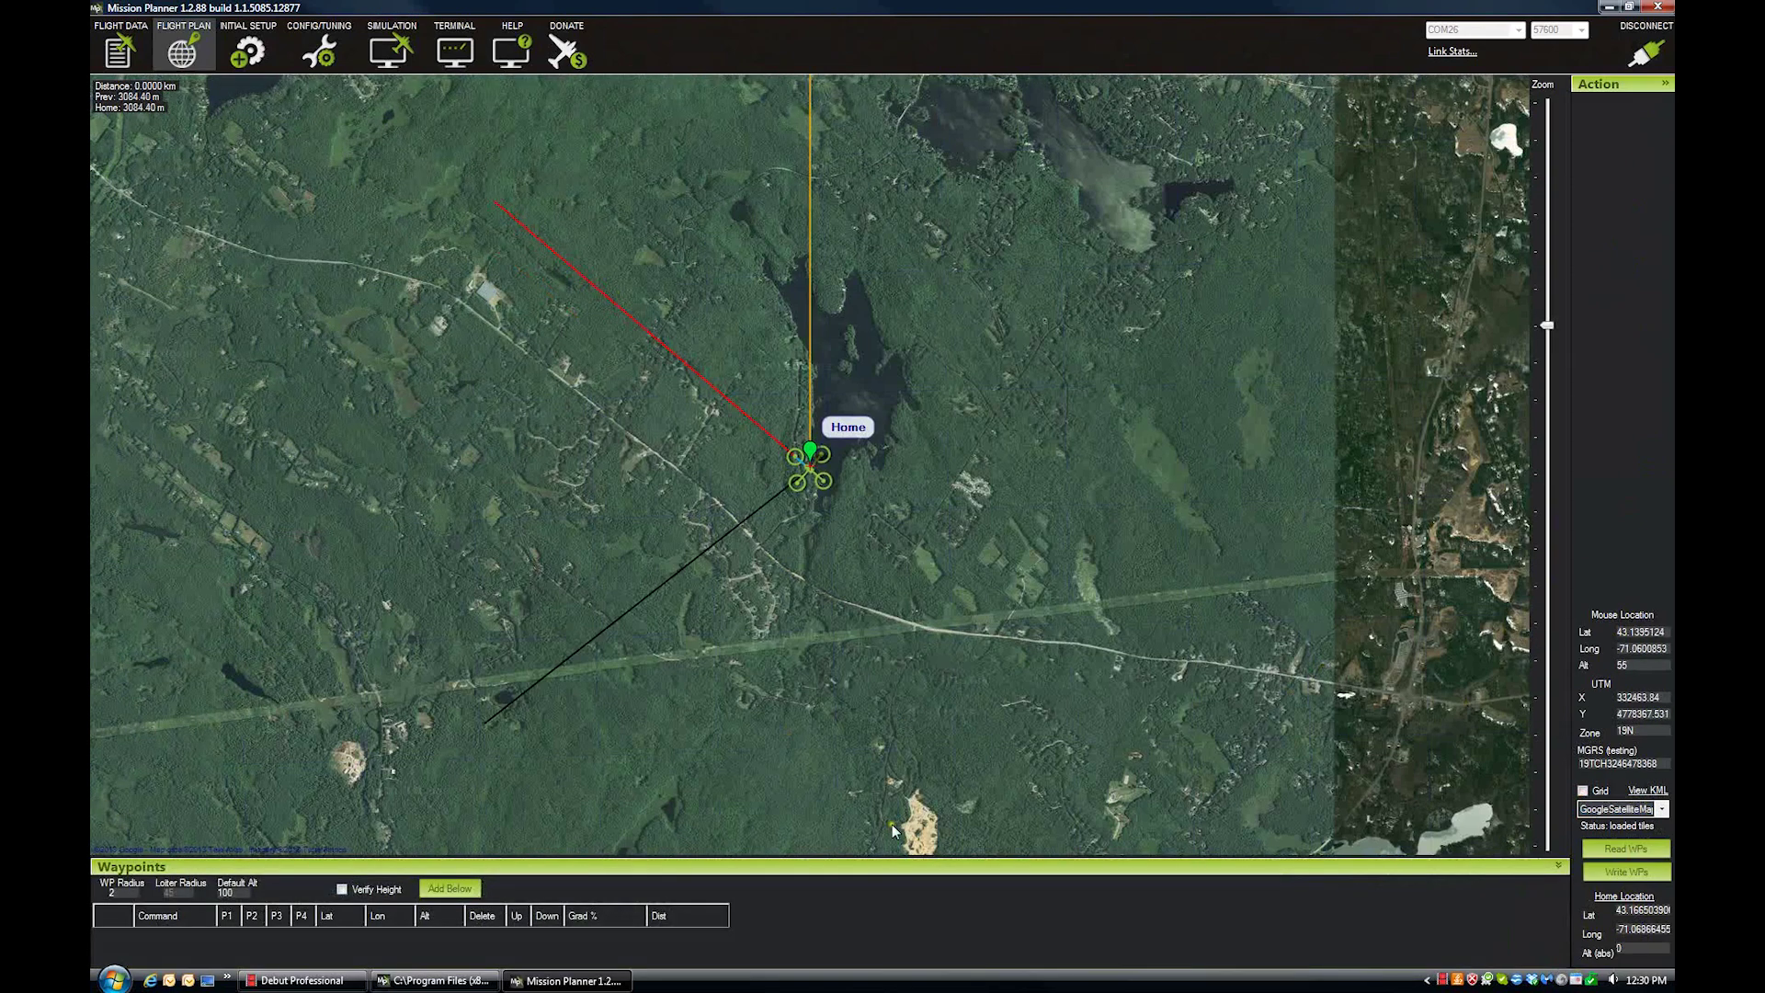
- Enlarge the waypoints table below the flight-plan map
{"action": "left_click_drag", "start_coordinate": [885, 856], "coordinate": [891, 757]}
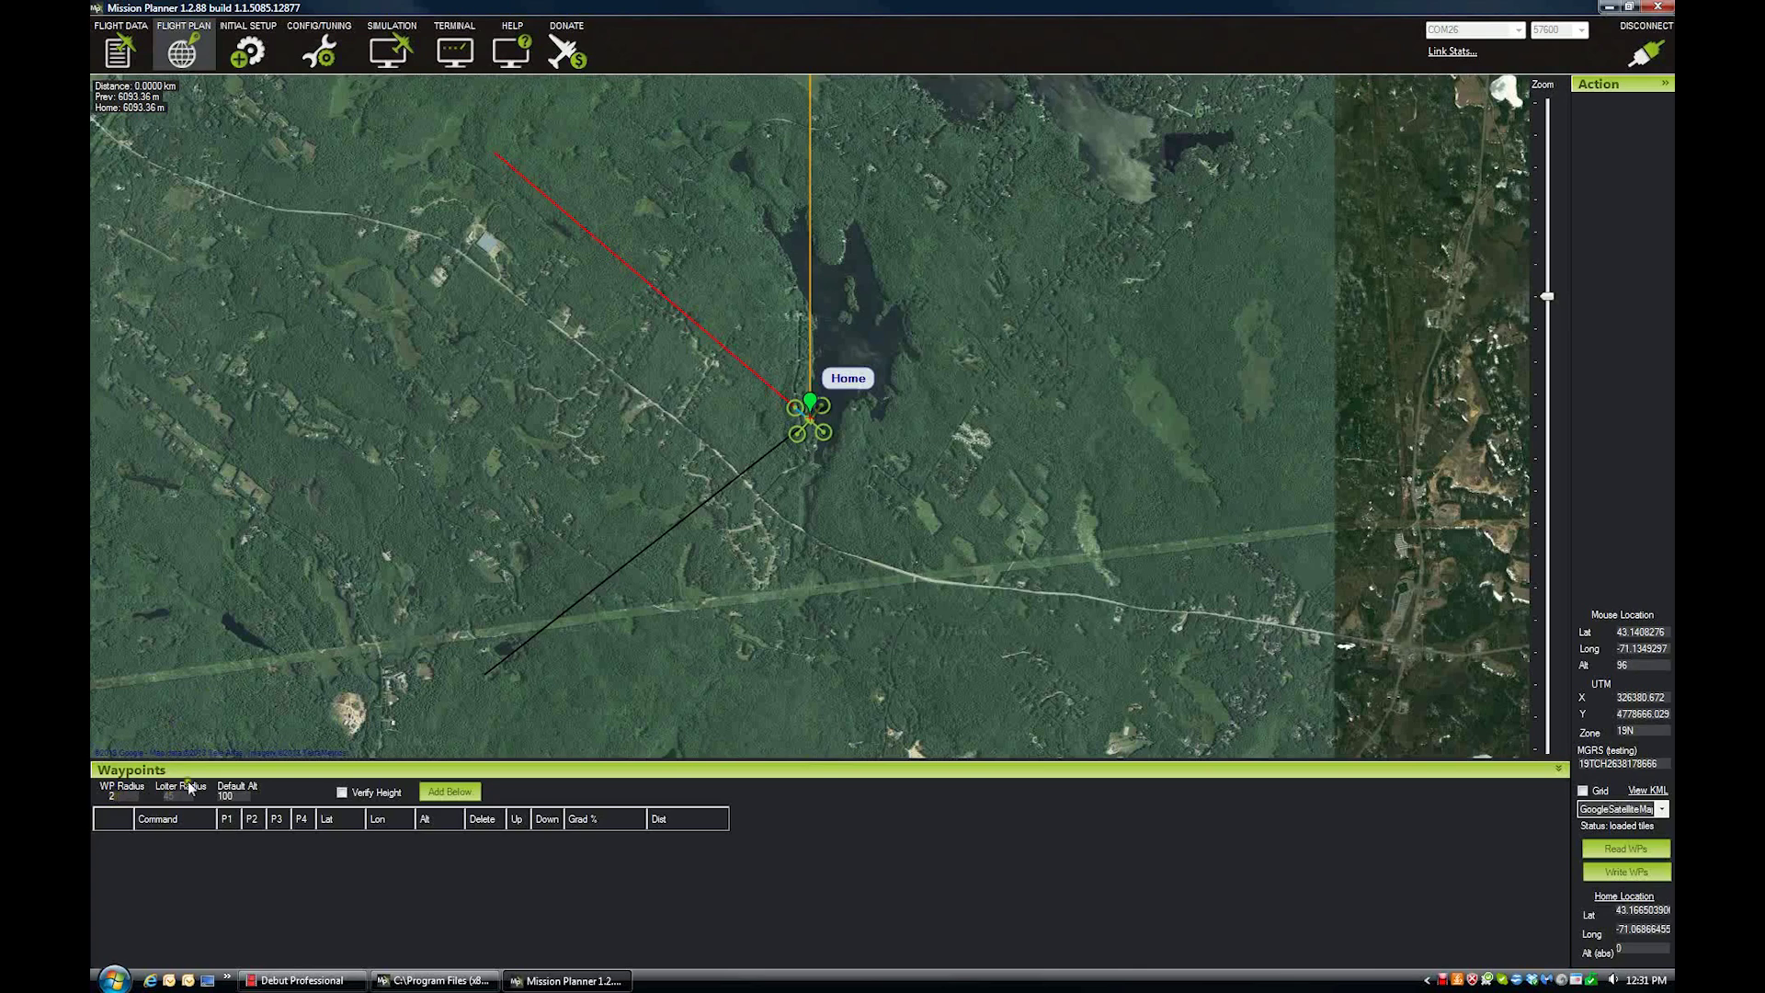
- In Config/Tuning Planner settings, choose Feet for distance units and knots for speed units
{"action": "left_click", "coordinate": [267, 60]}
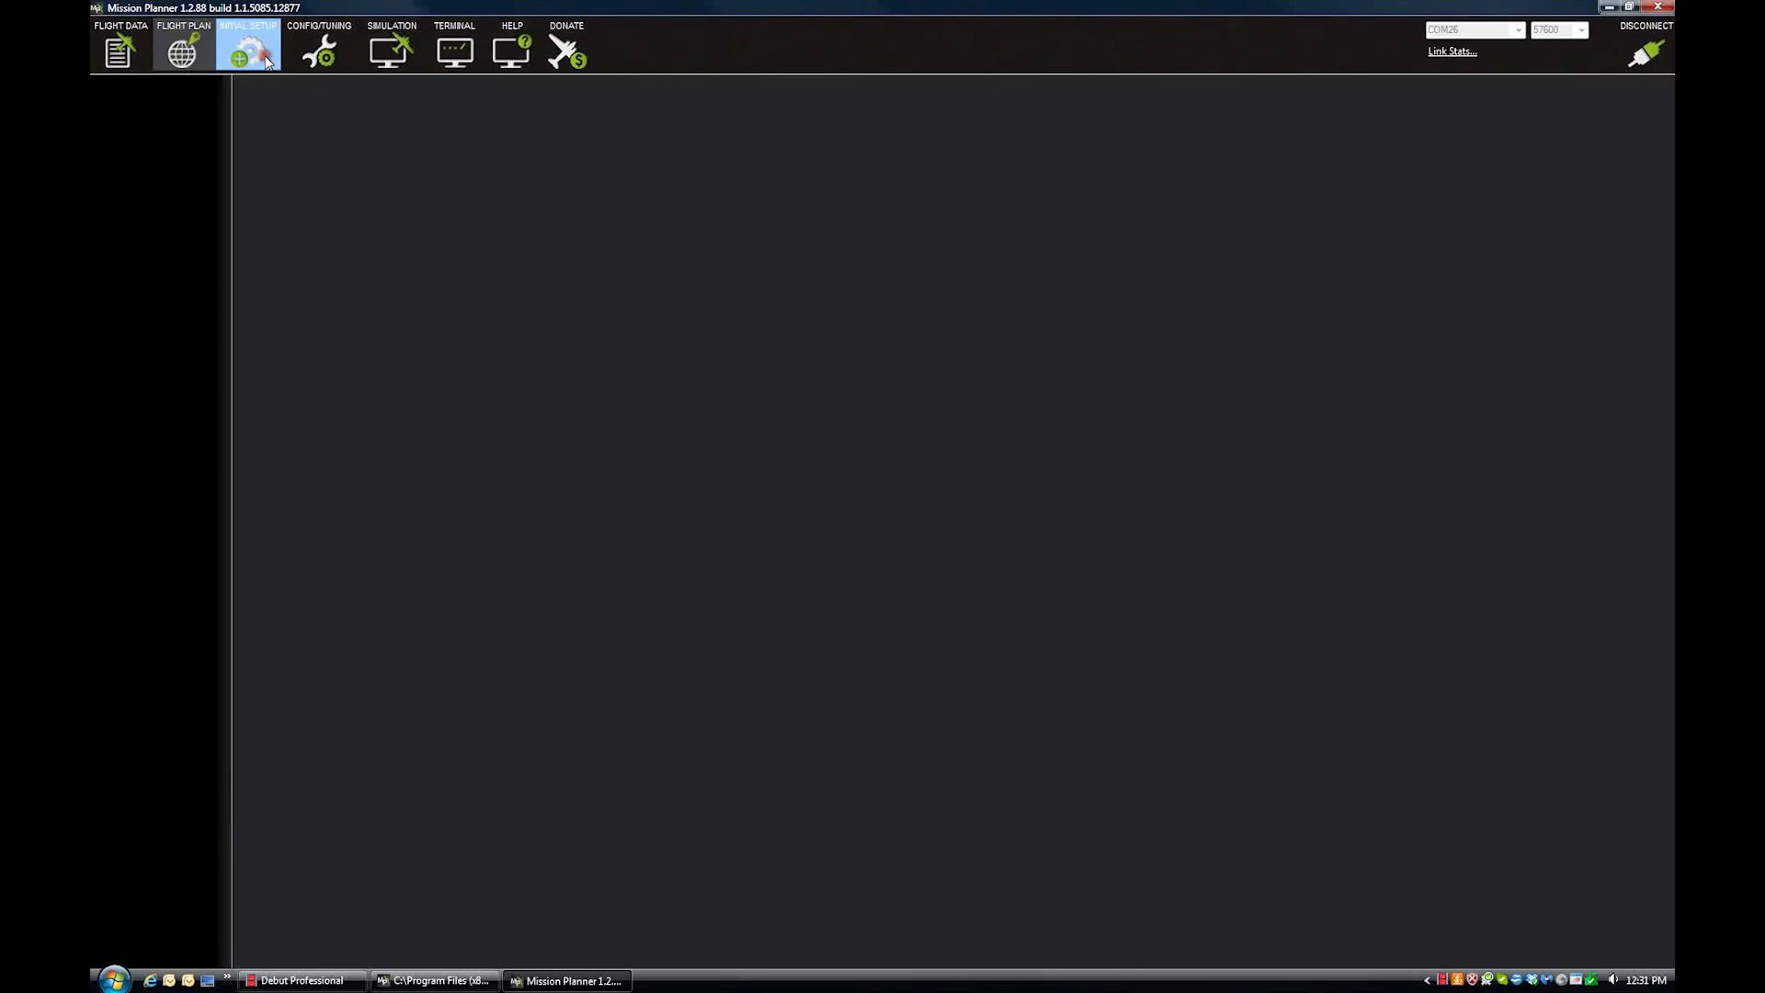
{"action": "left_click", "coordinate": [322, 57]}
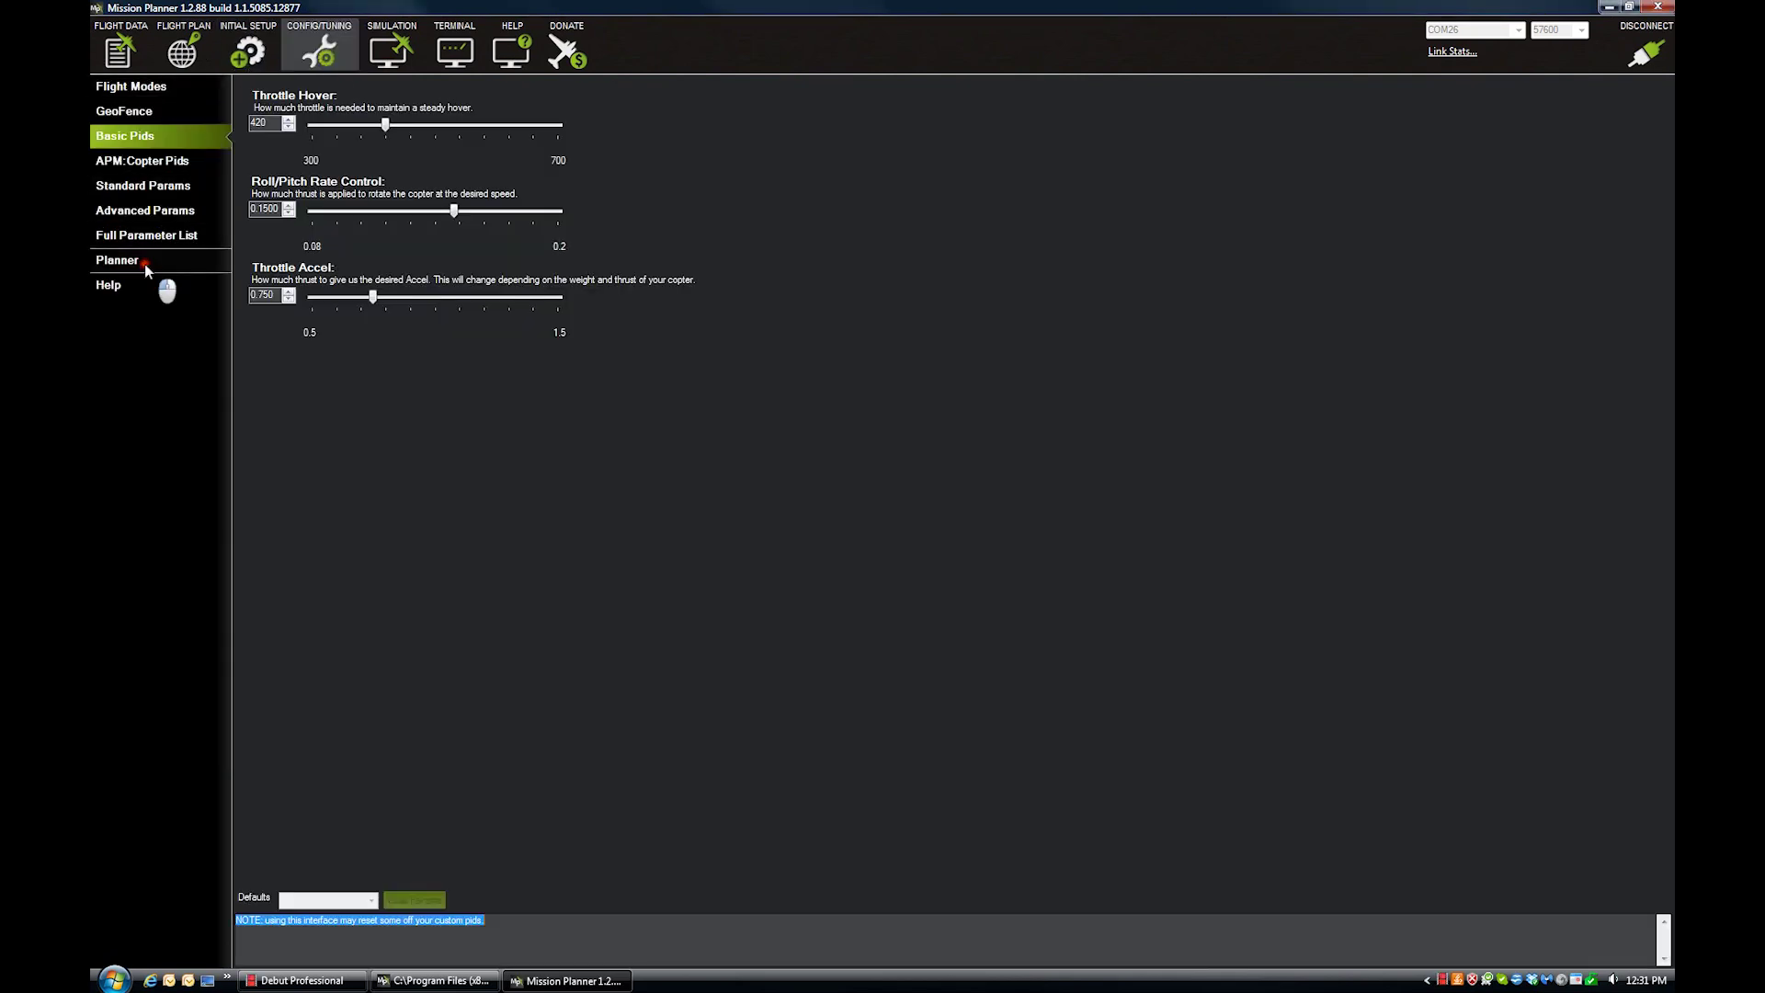
{"action": "left_click", "coordinate": [145, 262]}
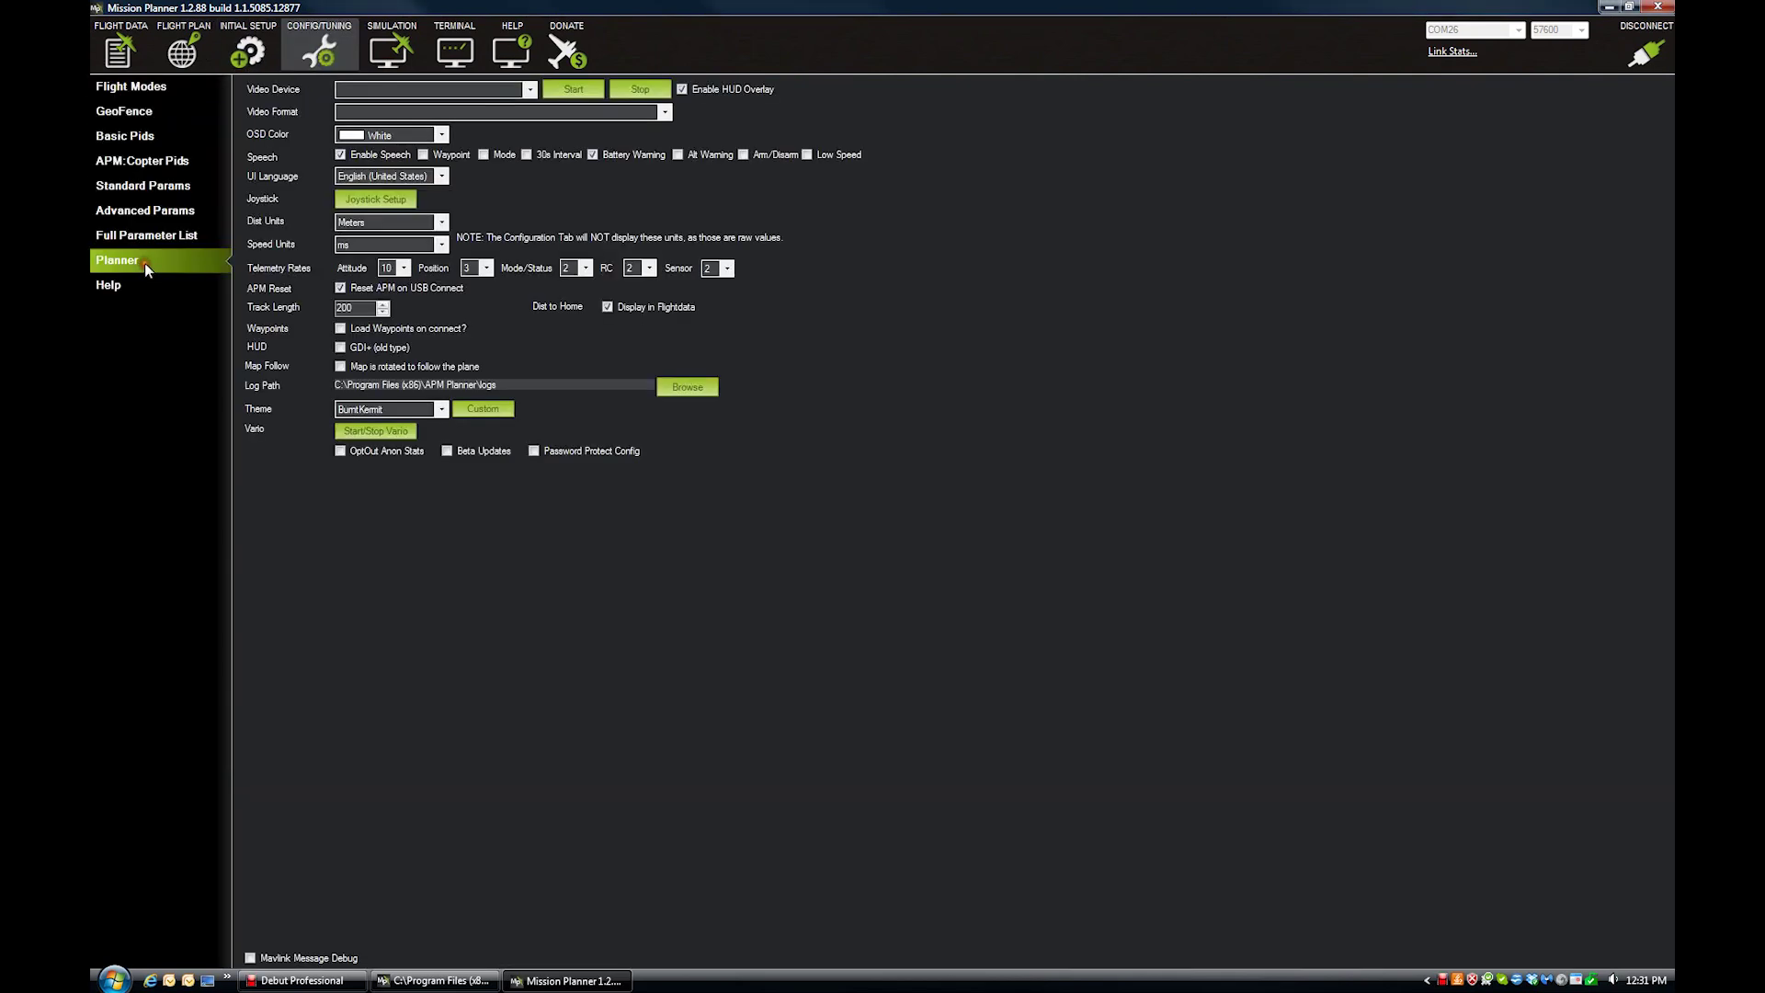
{"action": "left_click", "coordinate": [434, 224]}
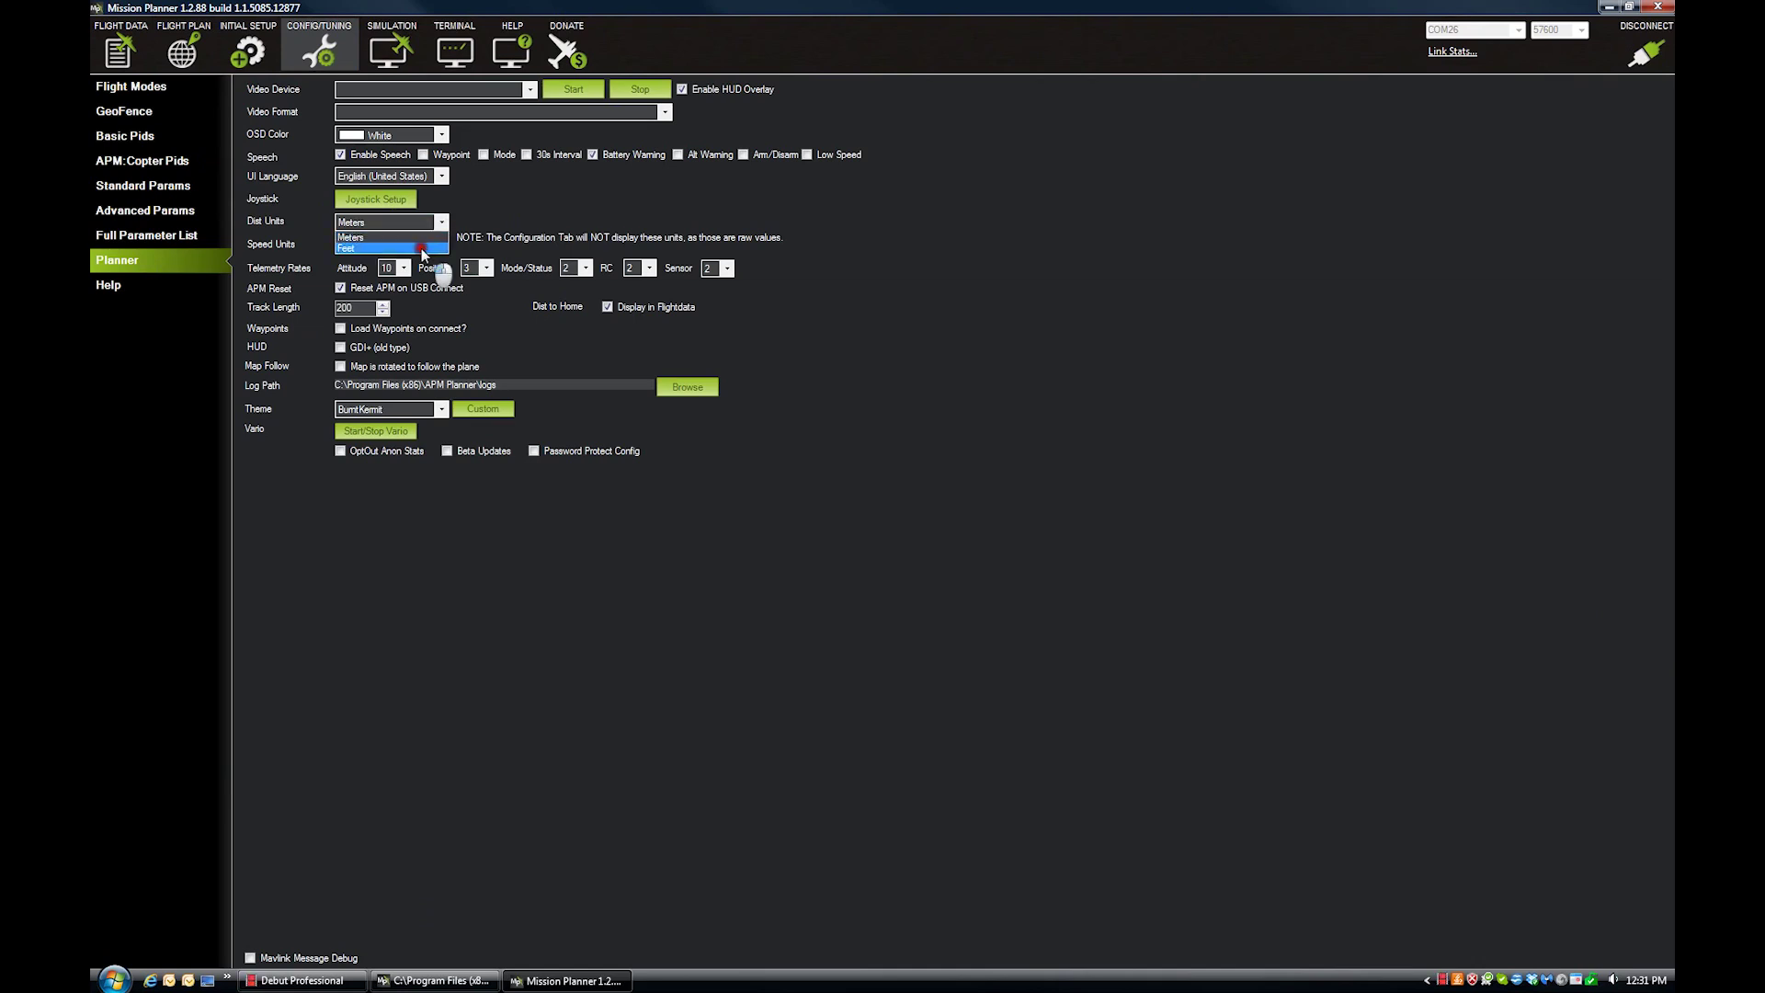
{"action": "left_click", "coordinate": [426, 249]}
{"action": "left_click", "coordinate": [426, 246]}
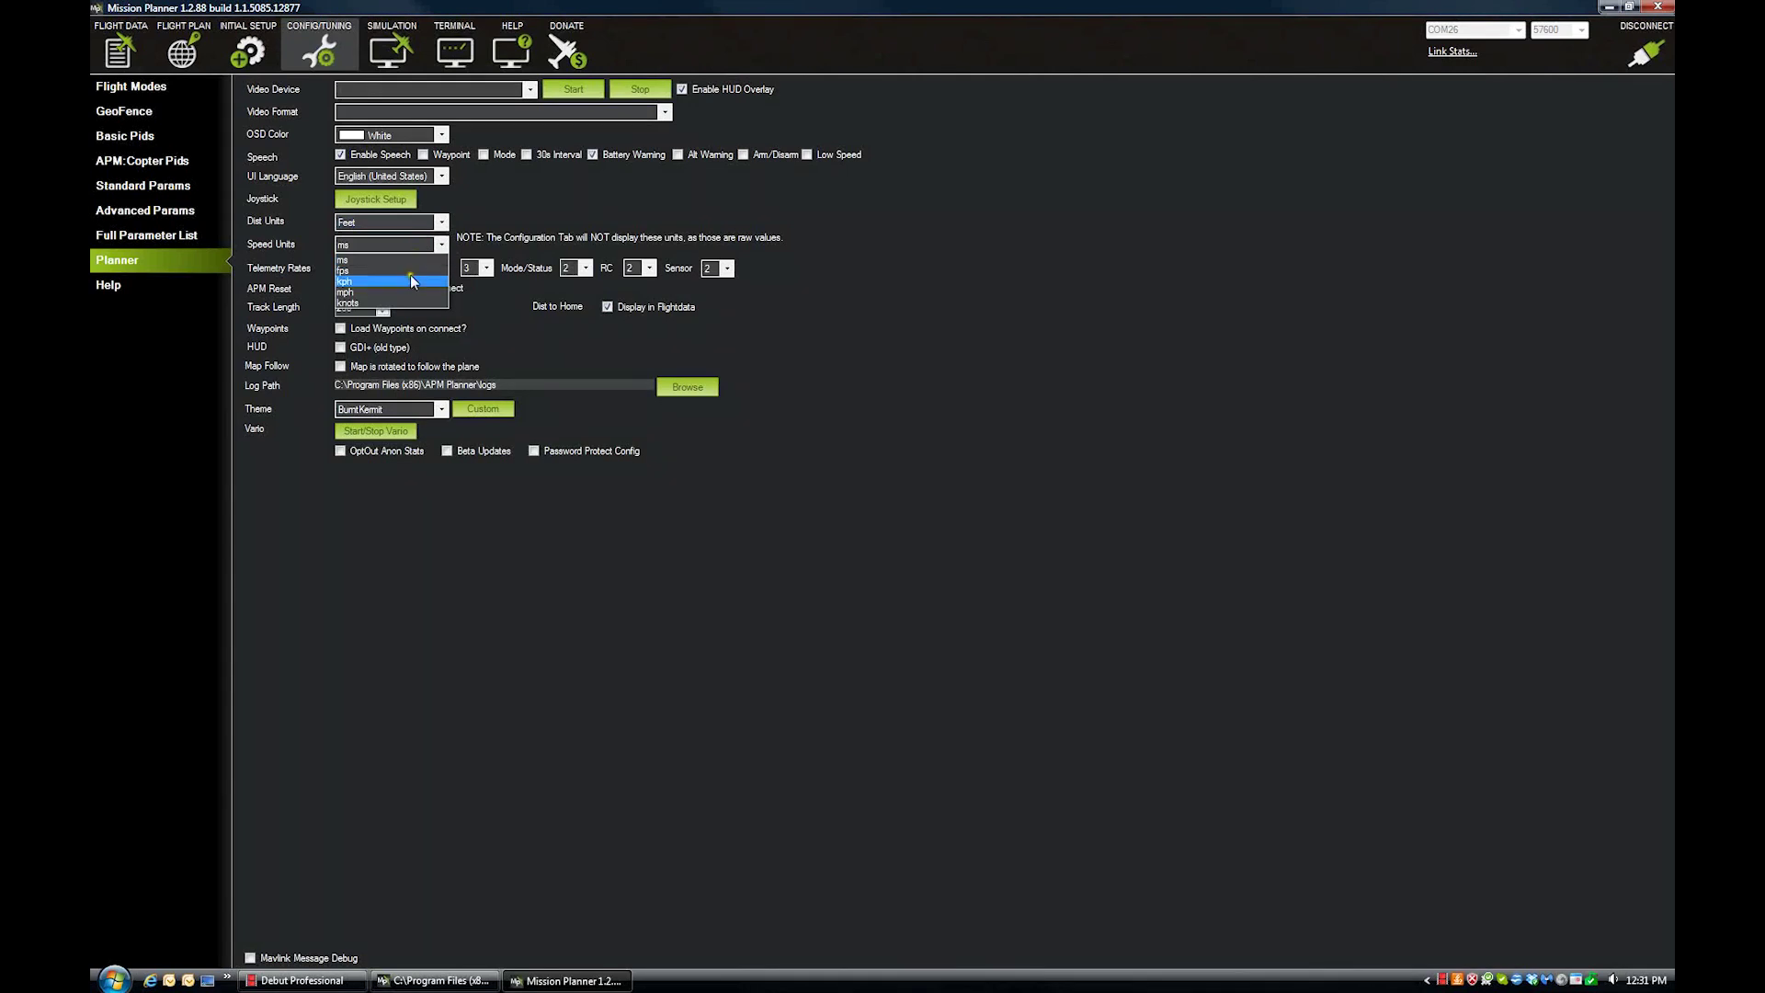
{"action": "left_click", "coordinate": [409, 303]}
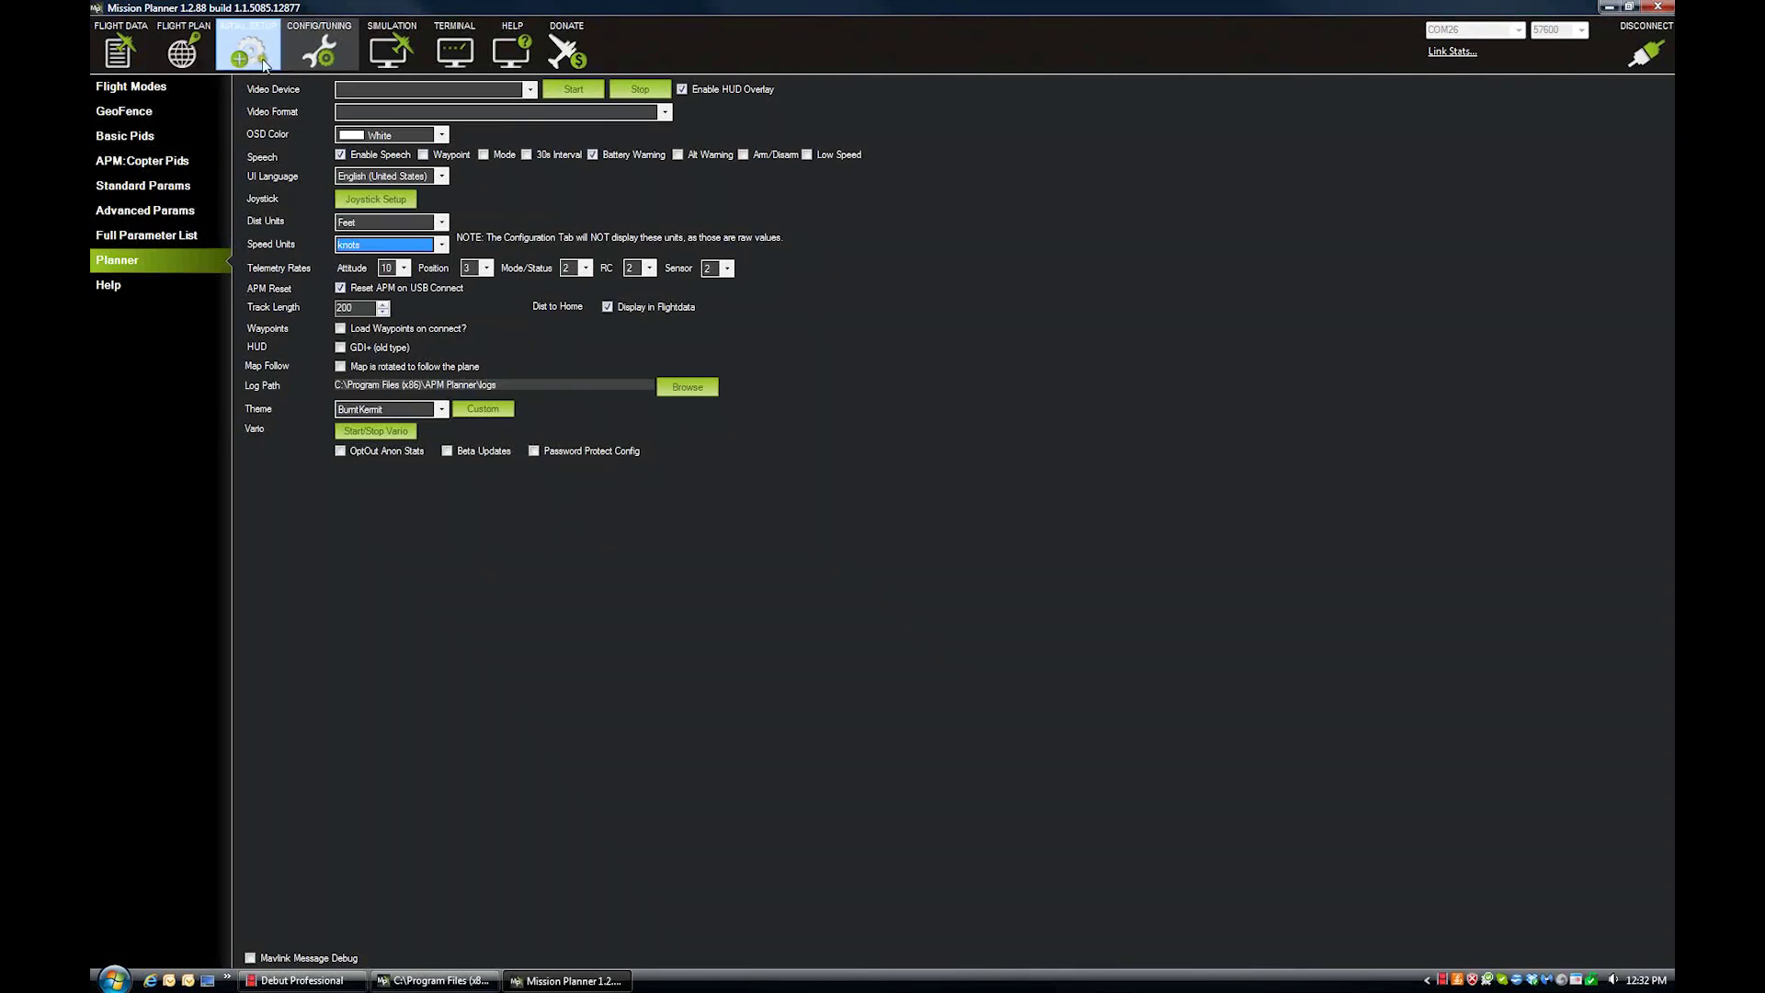
- Back on the Flight Plan, set WP Radius to 25 and select the default altitude field
{"action": "left_click", "coordinate": [179, 57]}
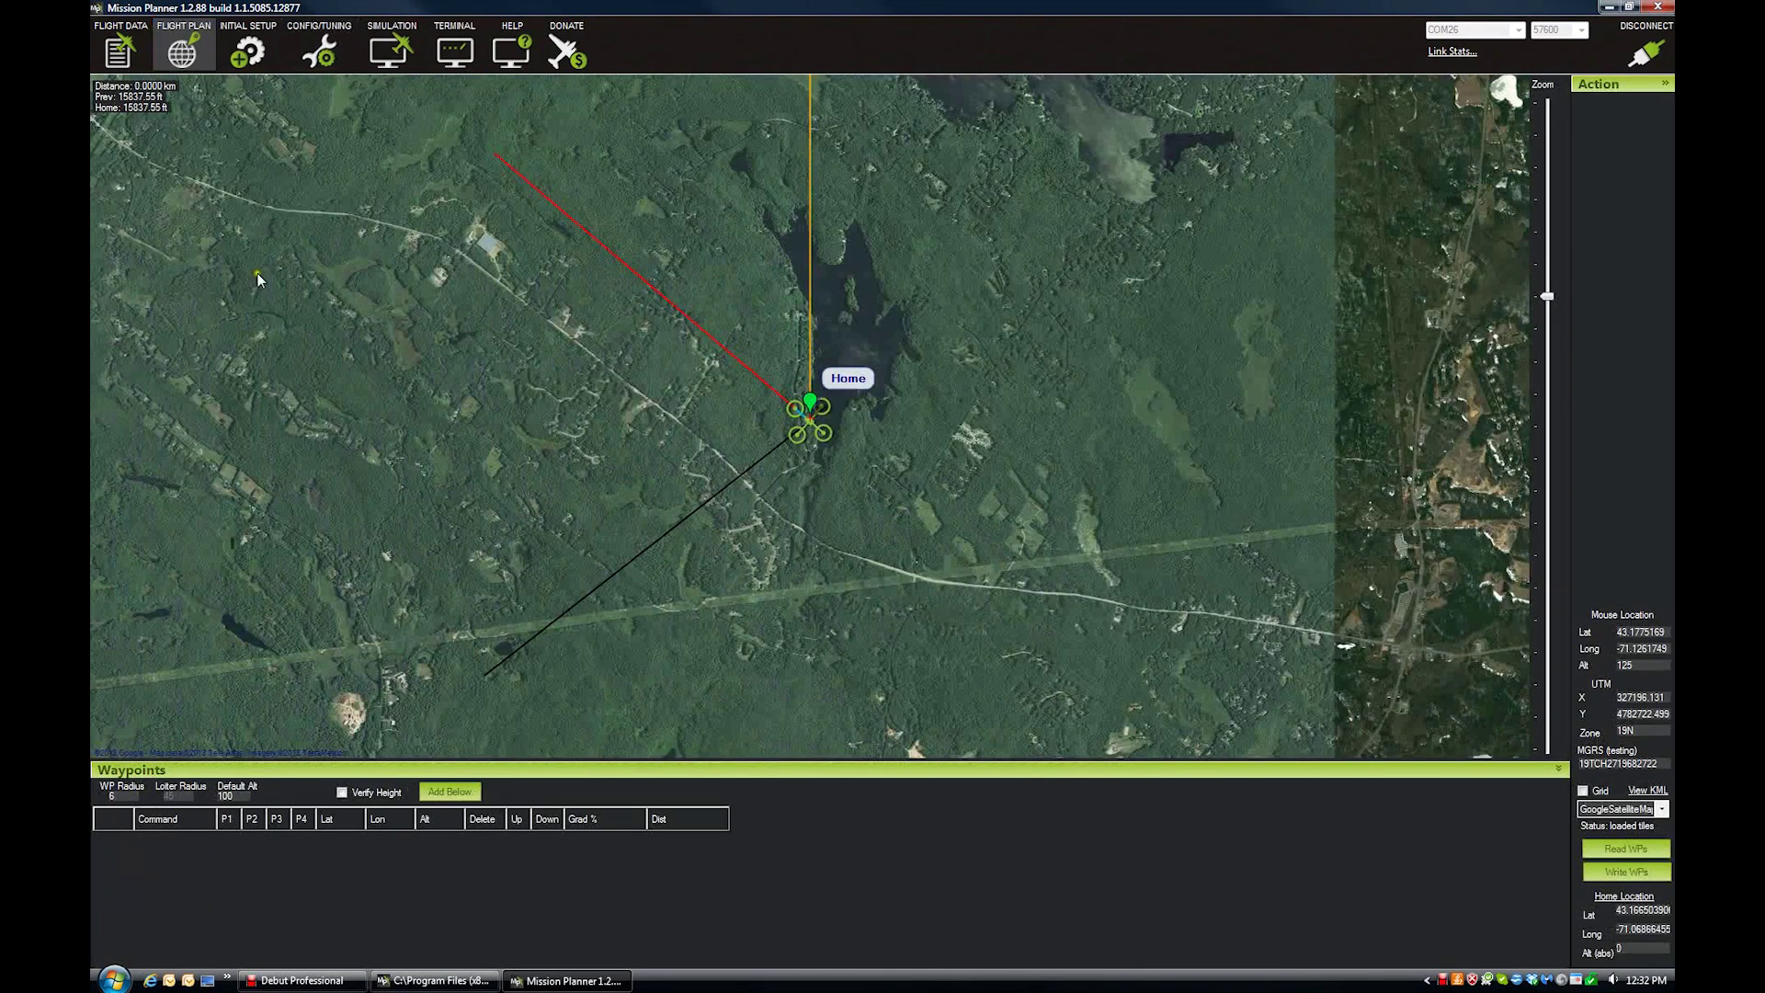
{"action": "double_click", "coordinate": [129, 796]}
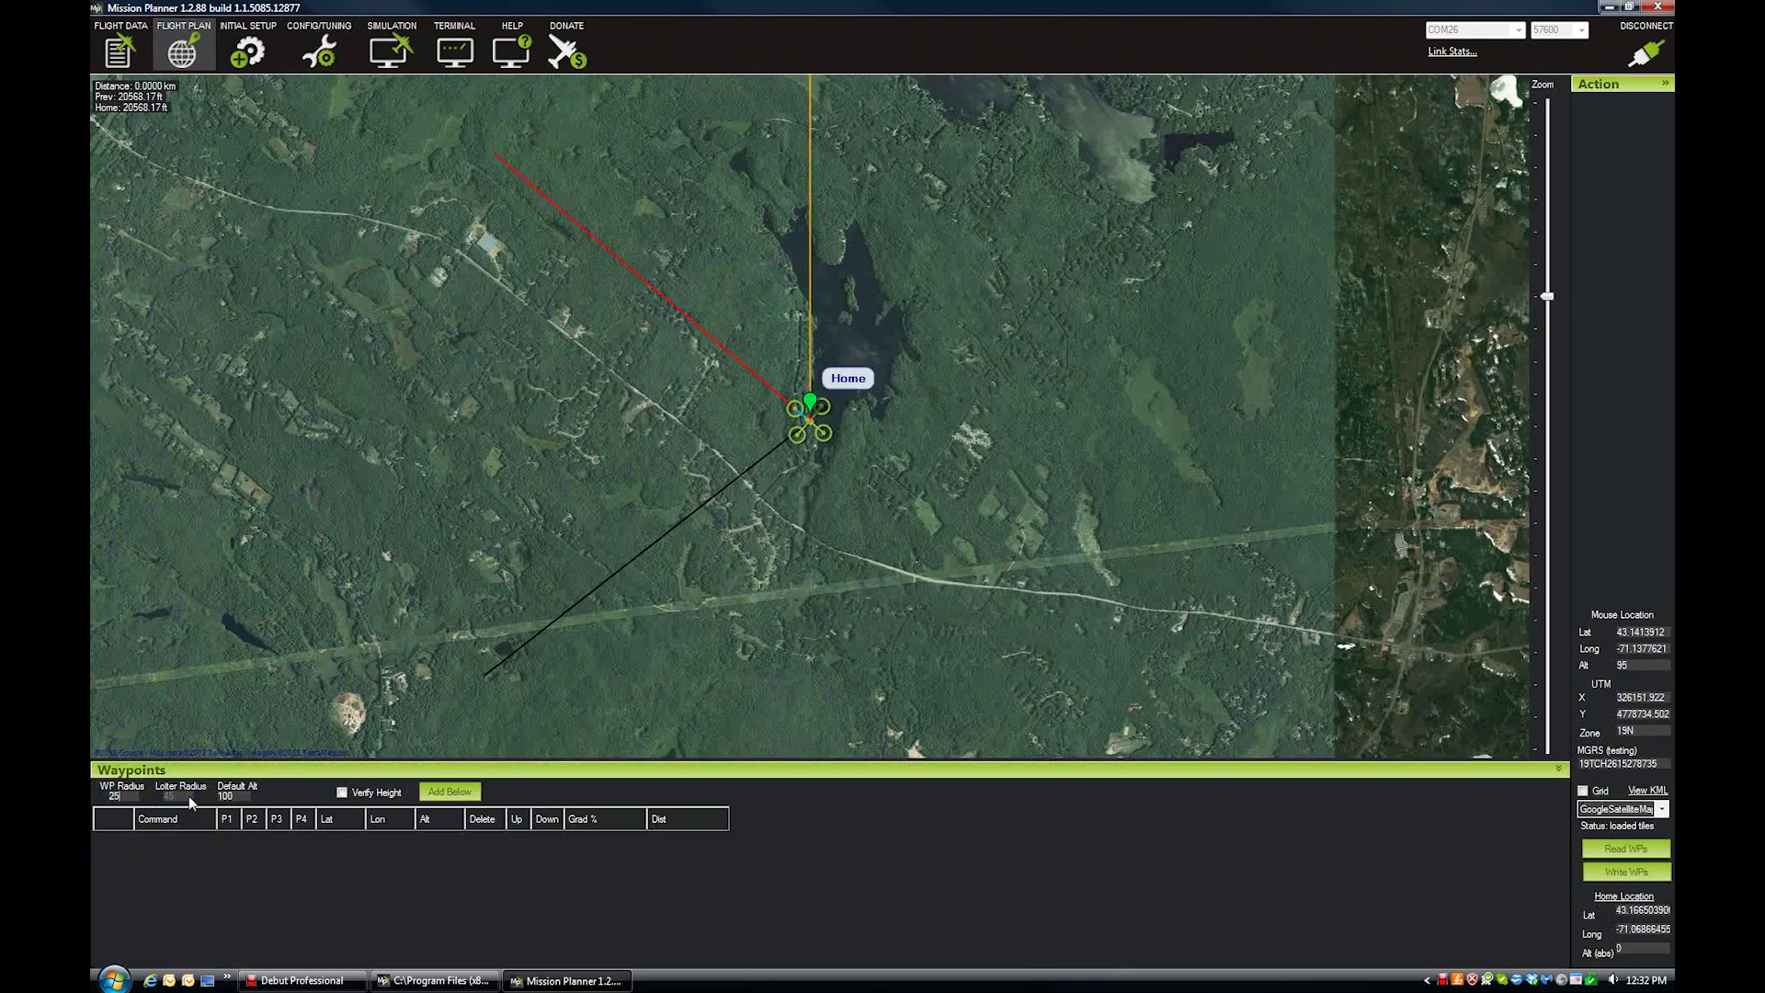
{"action": "key", "text": "Tab"}
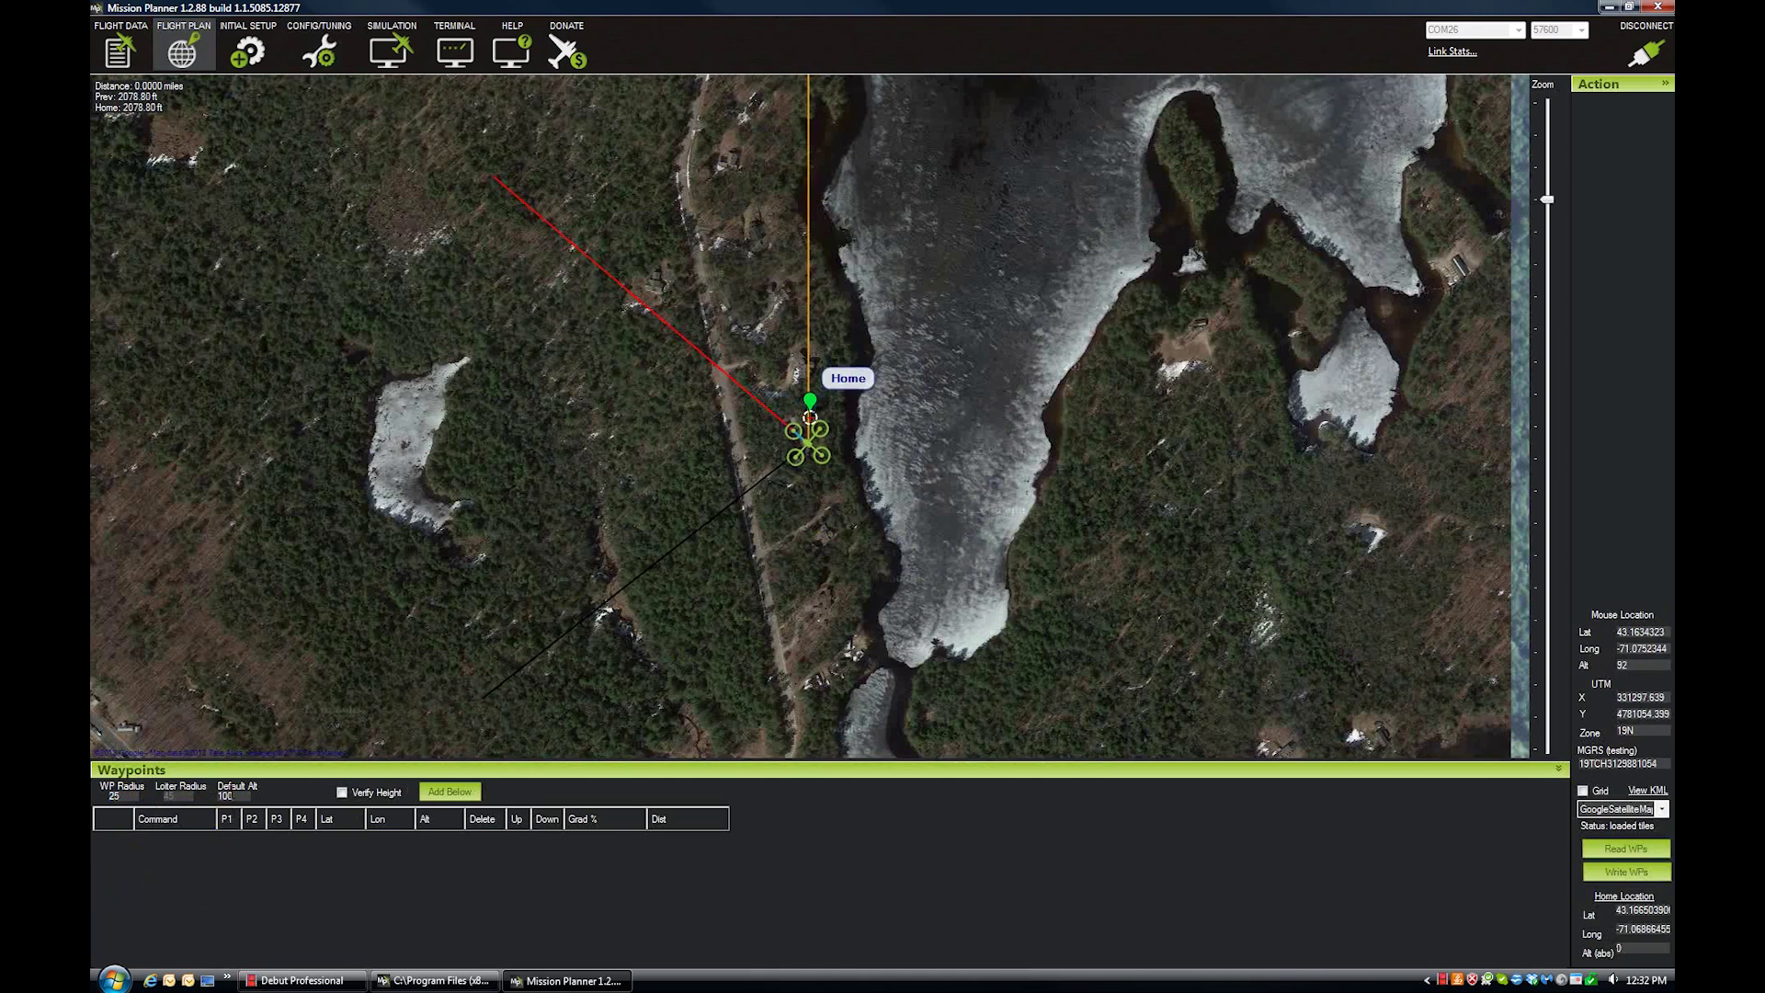
{"action": "left_click", "coordinate": [232, 796]}
{"action": "left_click", "coordinate": [342, 794]}
{"action": "left_click", "coordinate": [342, 794]}
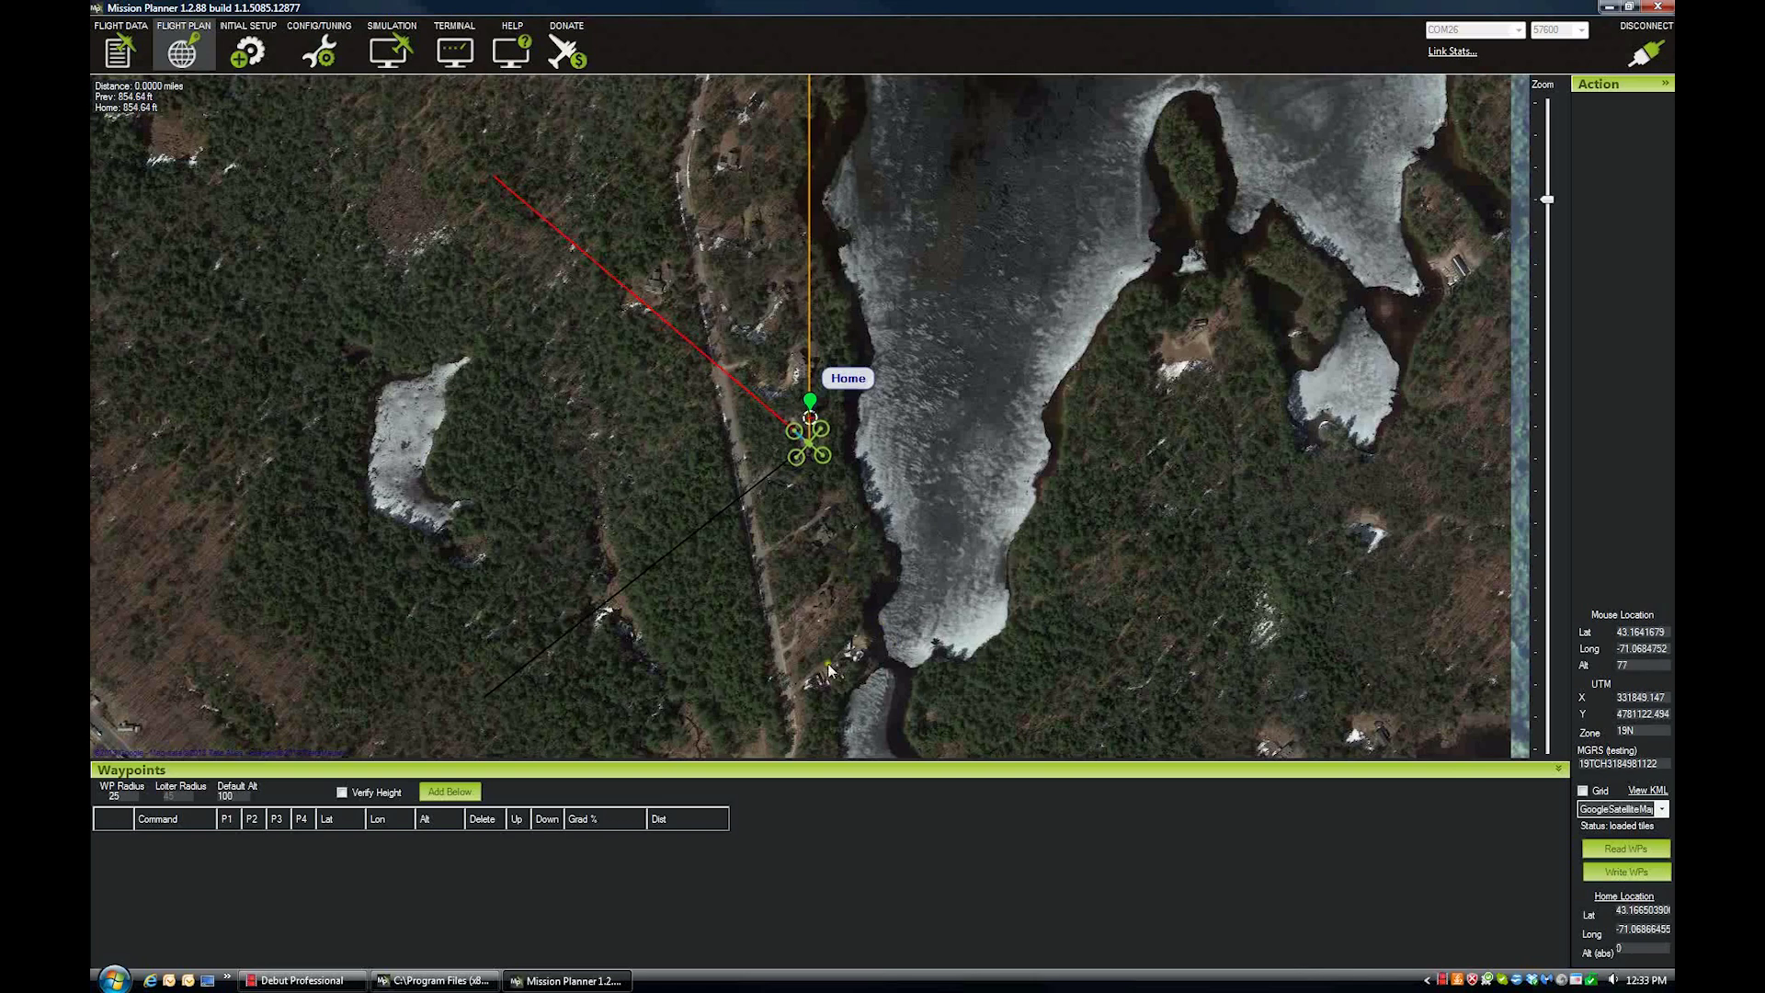
{"action": "left_click", "coordinate": [341, 793]}
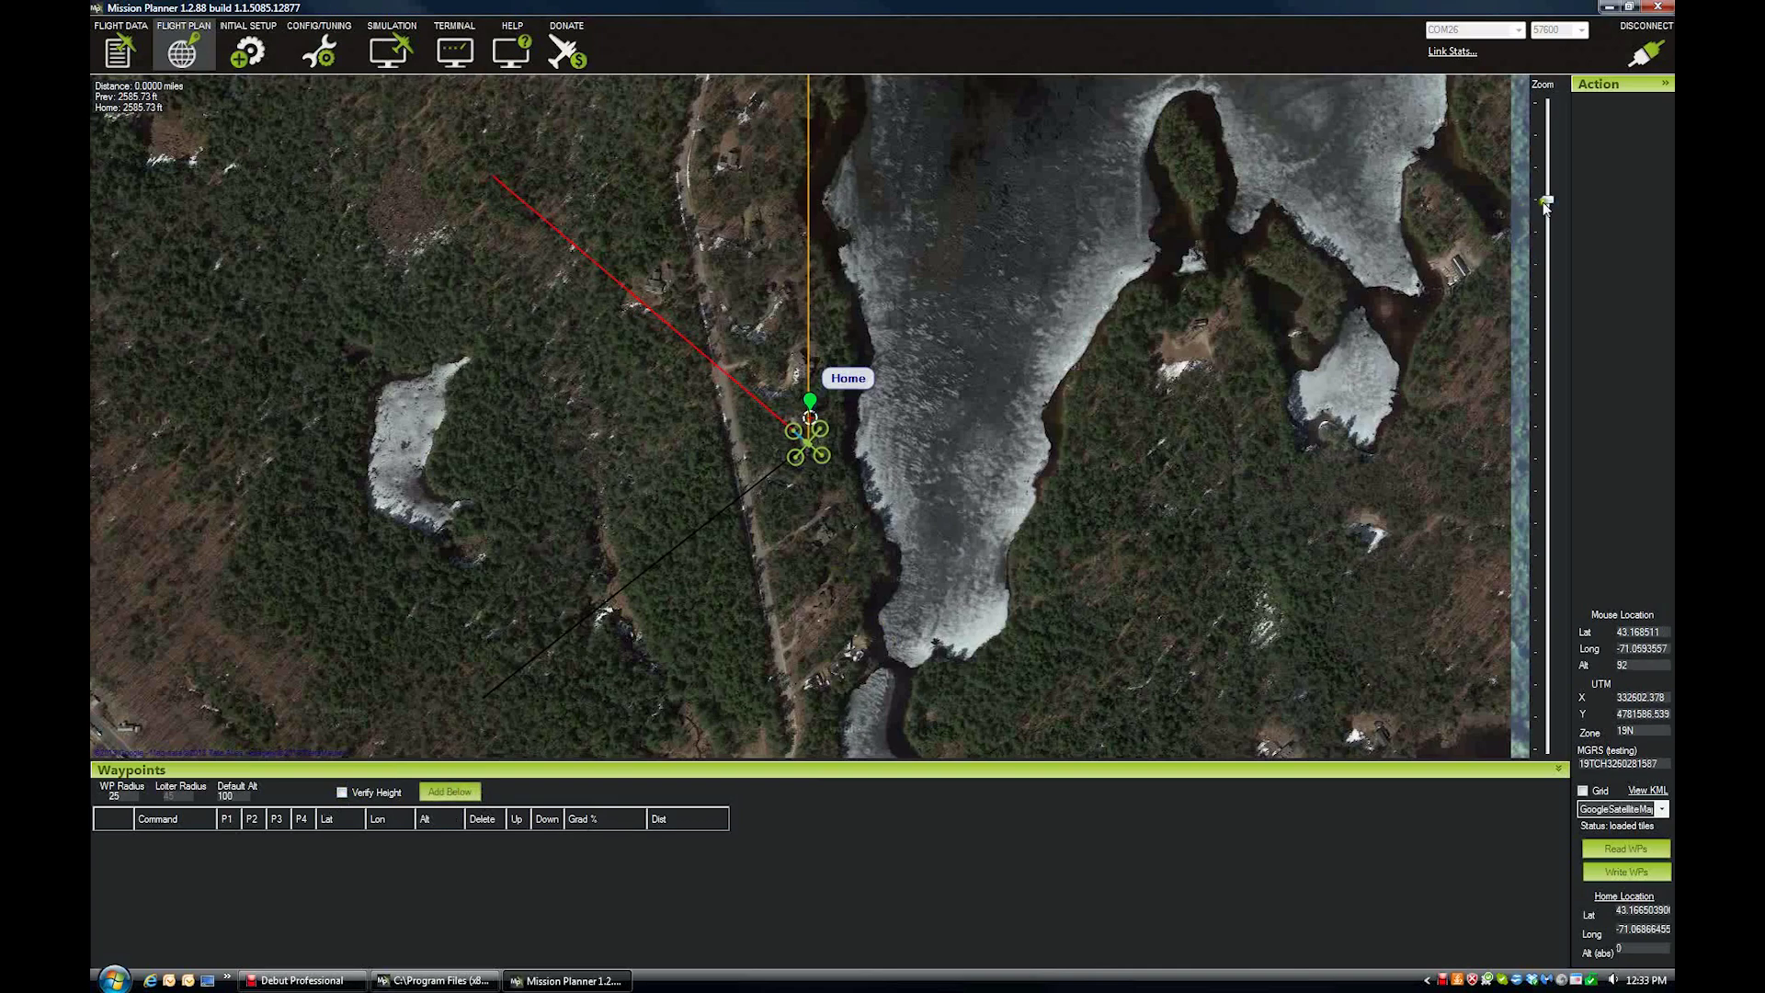
- Zoom in around Home and place waypoint 1 in the woods west of Home at altitude 100
{"action": "left_click_drag", "start_coordinate": [1547, 199], "coordinate": [1579, 168]}
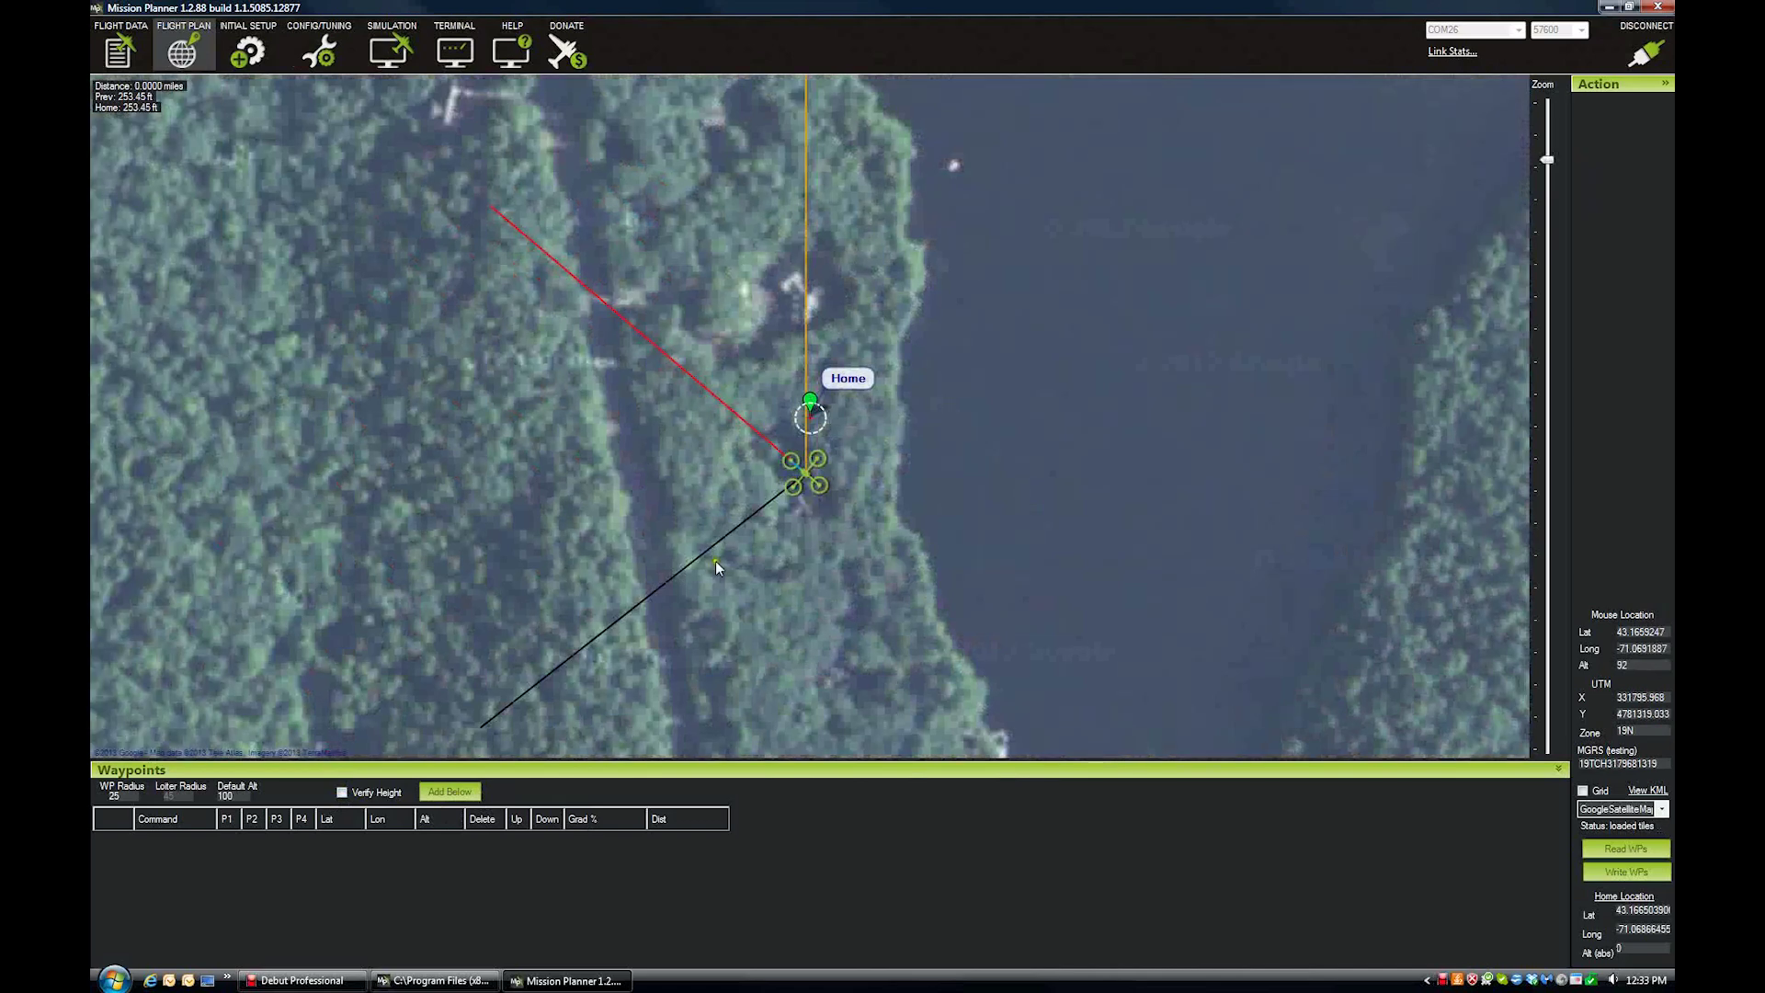
{"action": "left_click_drag", "start_coordinate": [812, 457], "coordinate": [827, 441]}
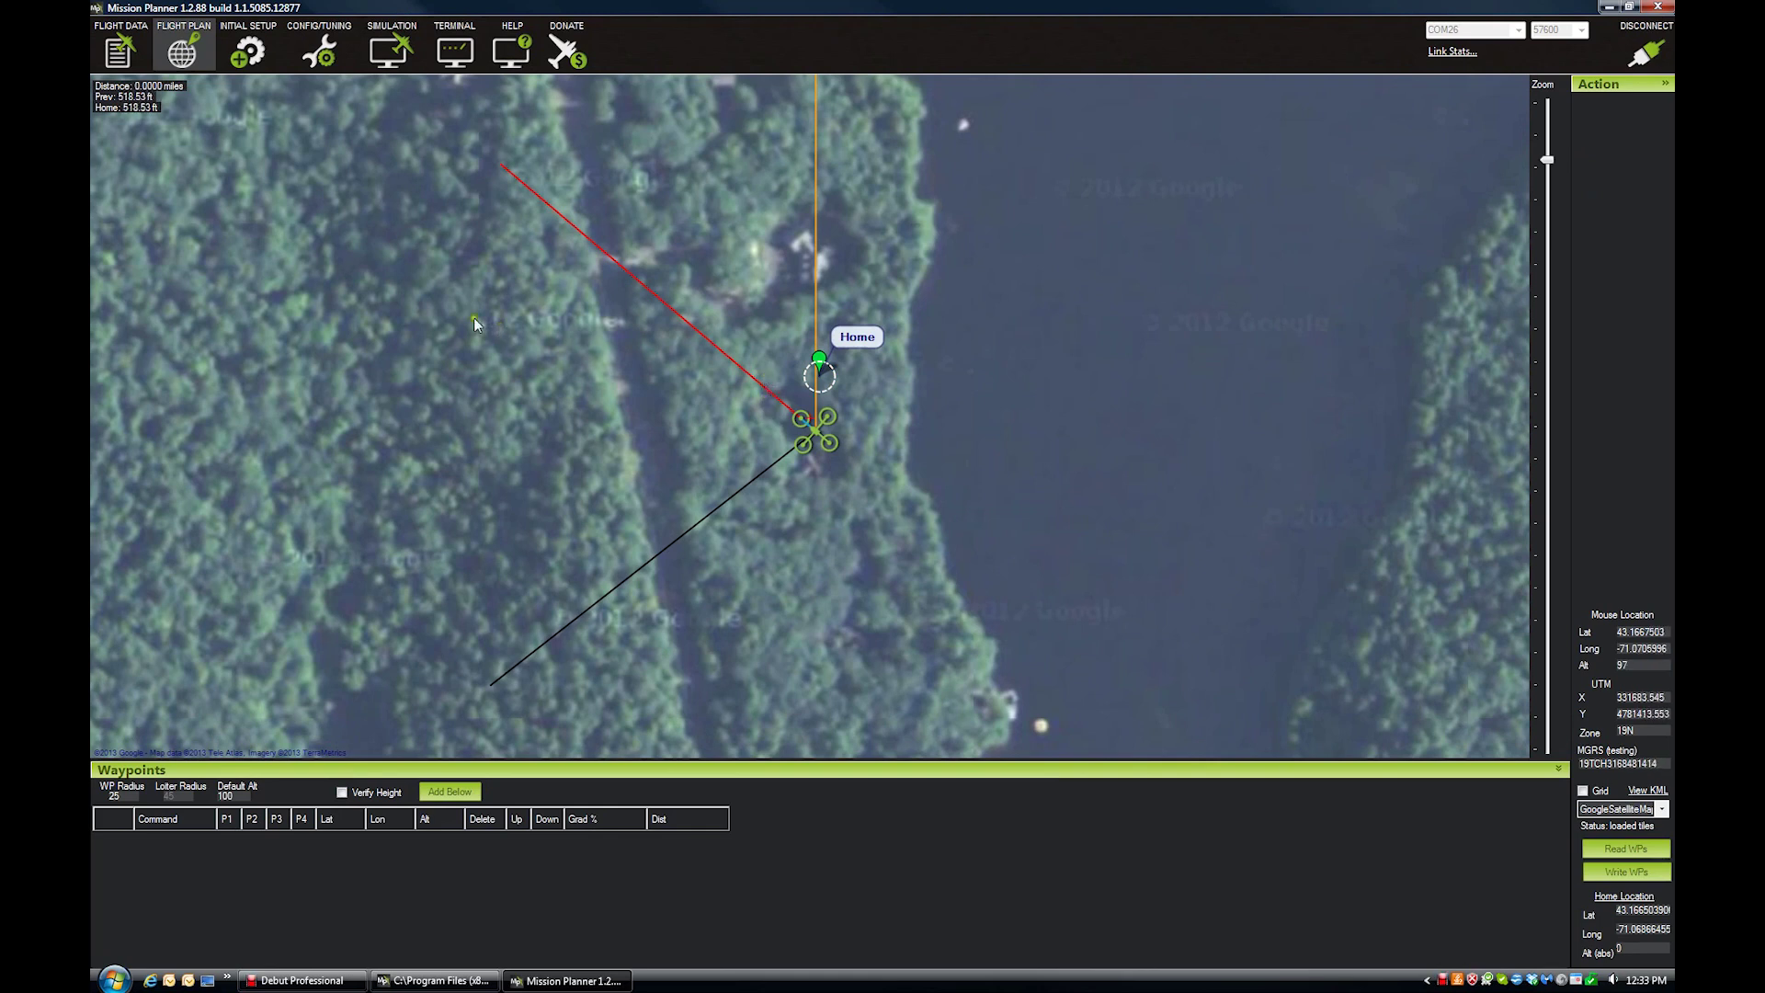
{"action": "left_click", "coordinate": [404, 327]}
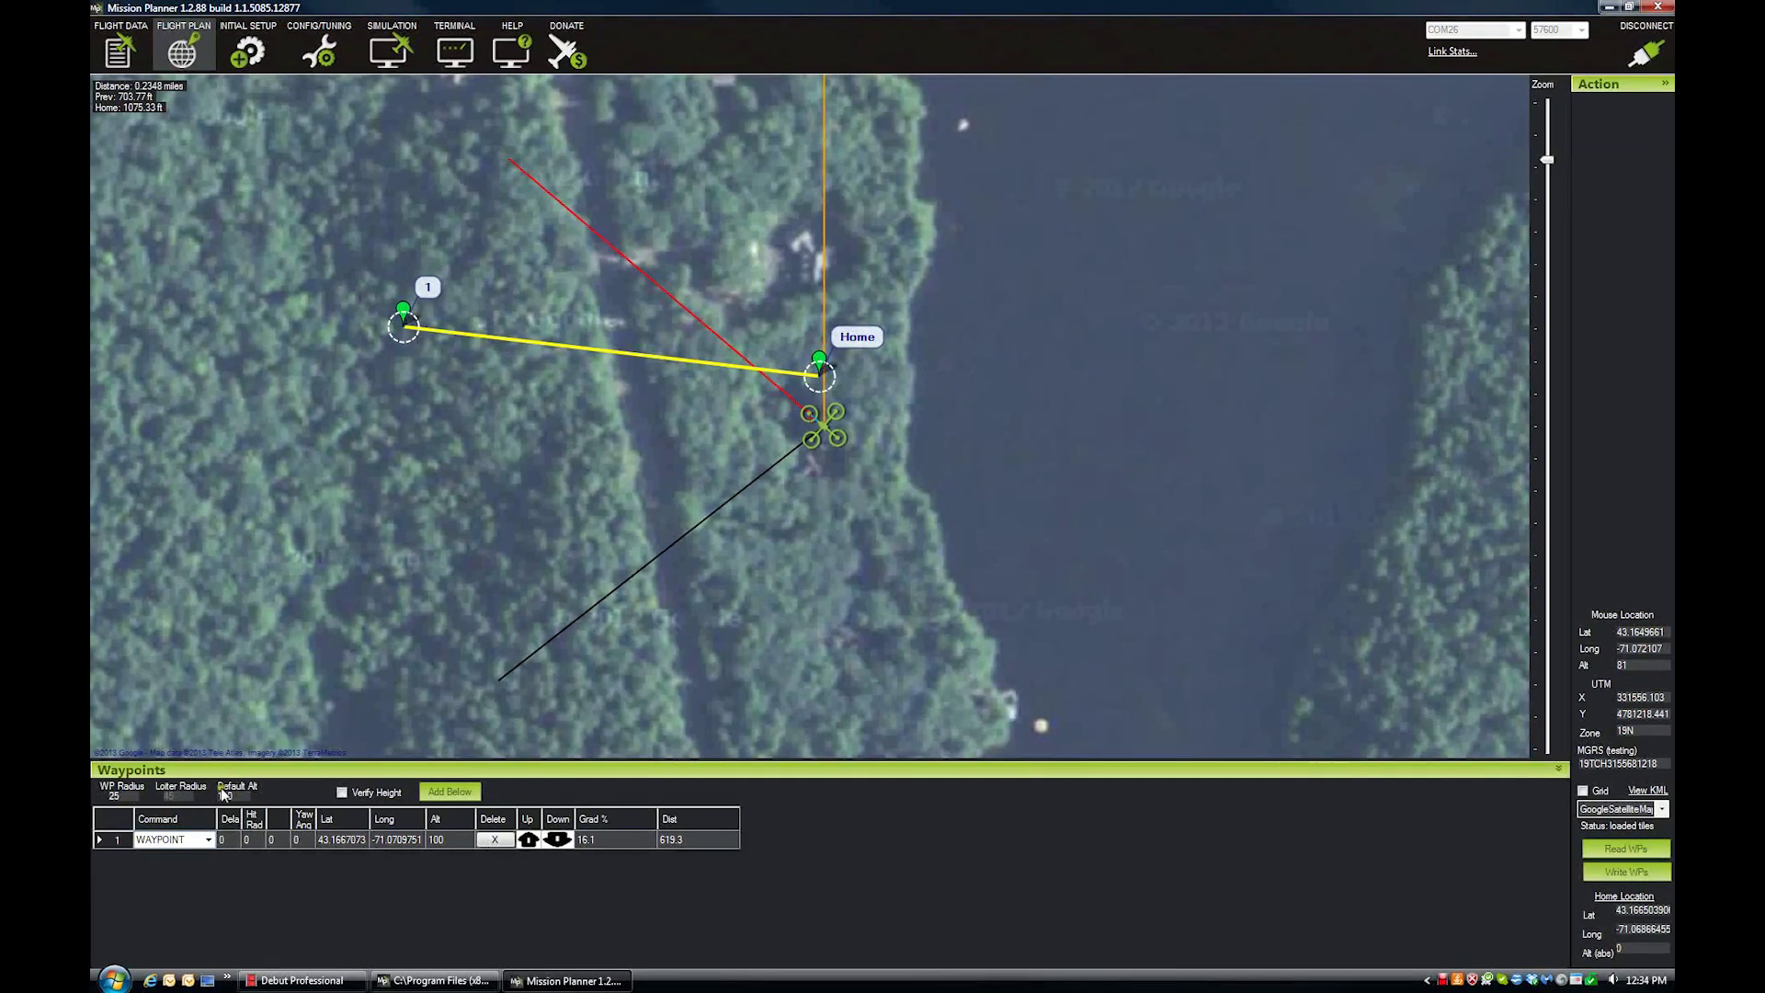
{"action": "left_click", "coordinate": [452, 841]}
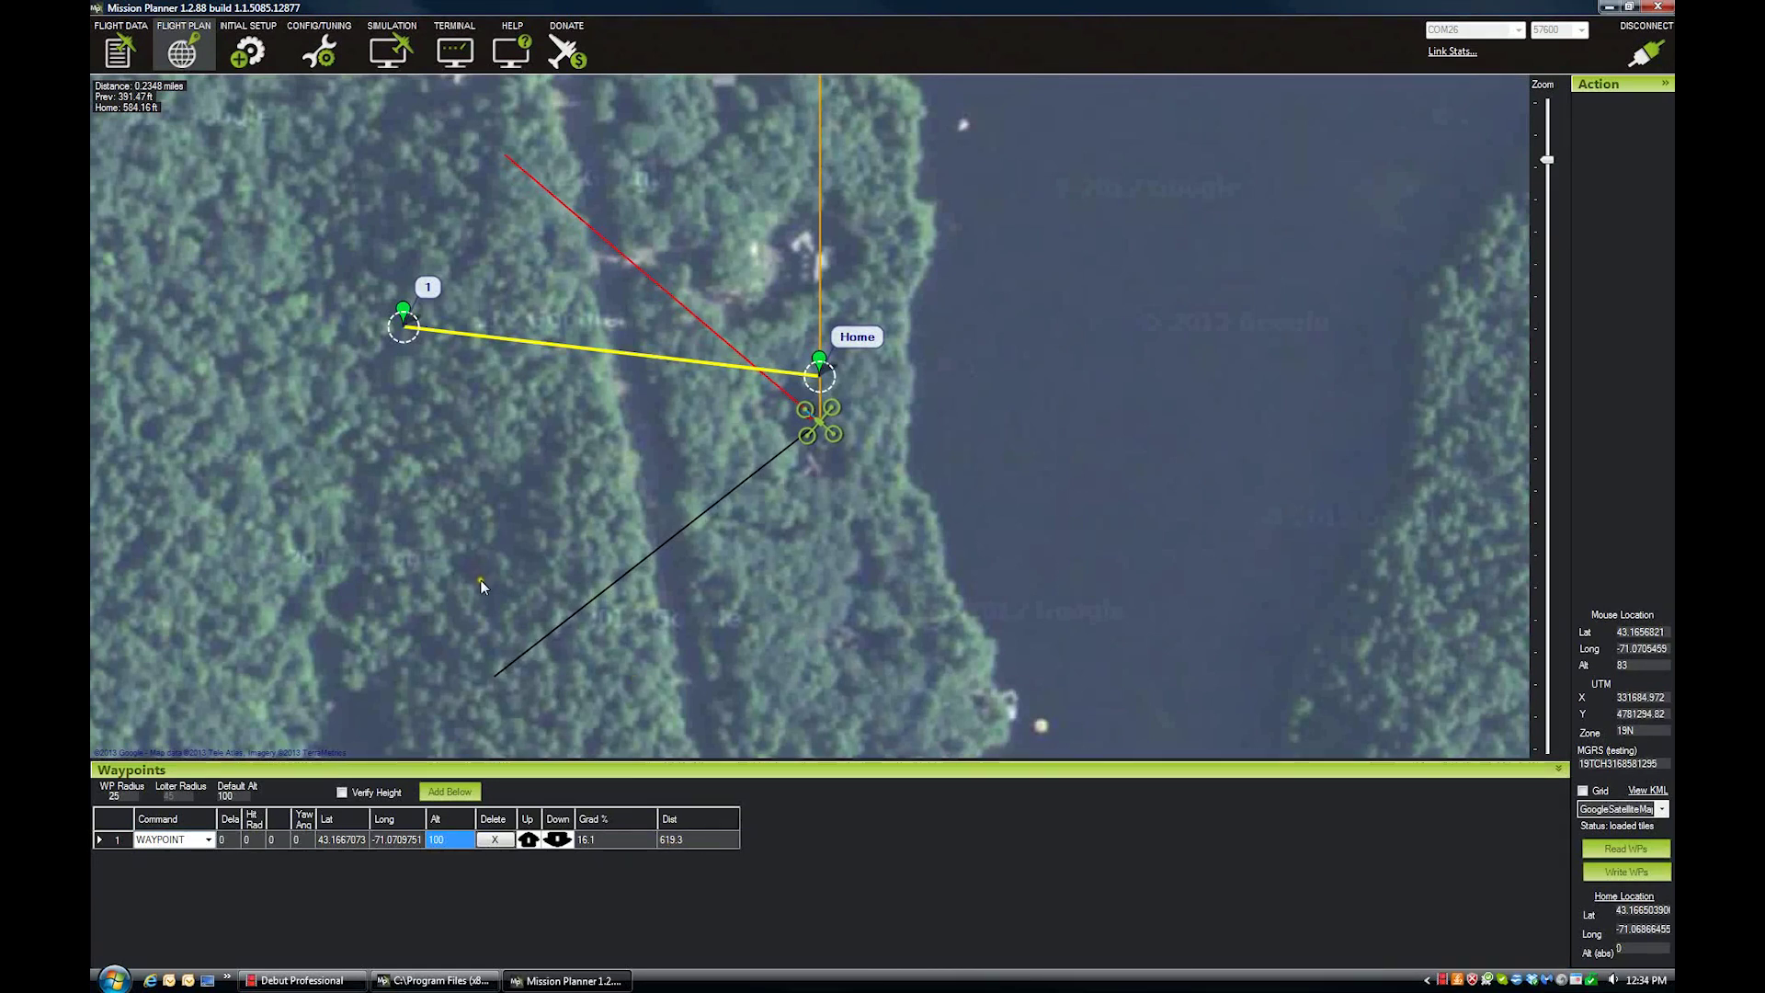
- Add waypoint 2 southwest of Home and waypoint 3 over the lake east of Home
{"action": "left_click", "coordinate": [386, 559]}
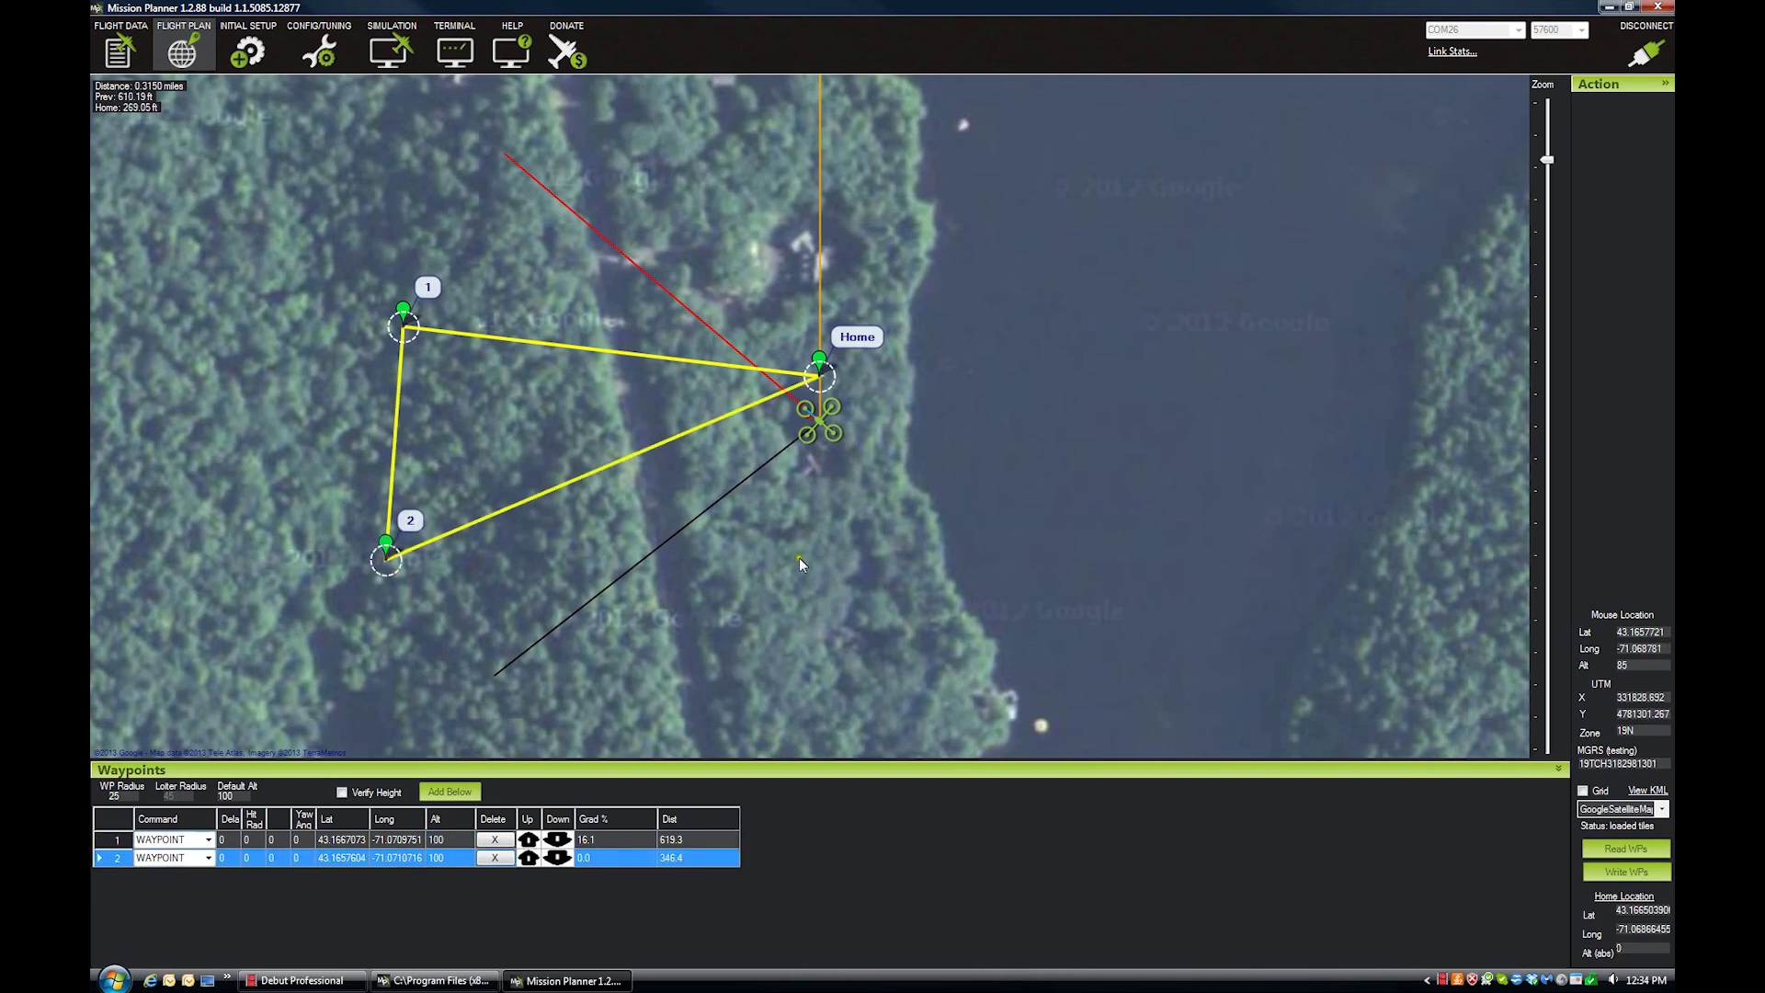
{"action": "left_click", "coordinate": [1224, 529]}
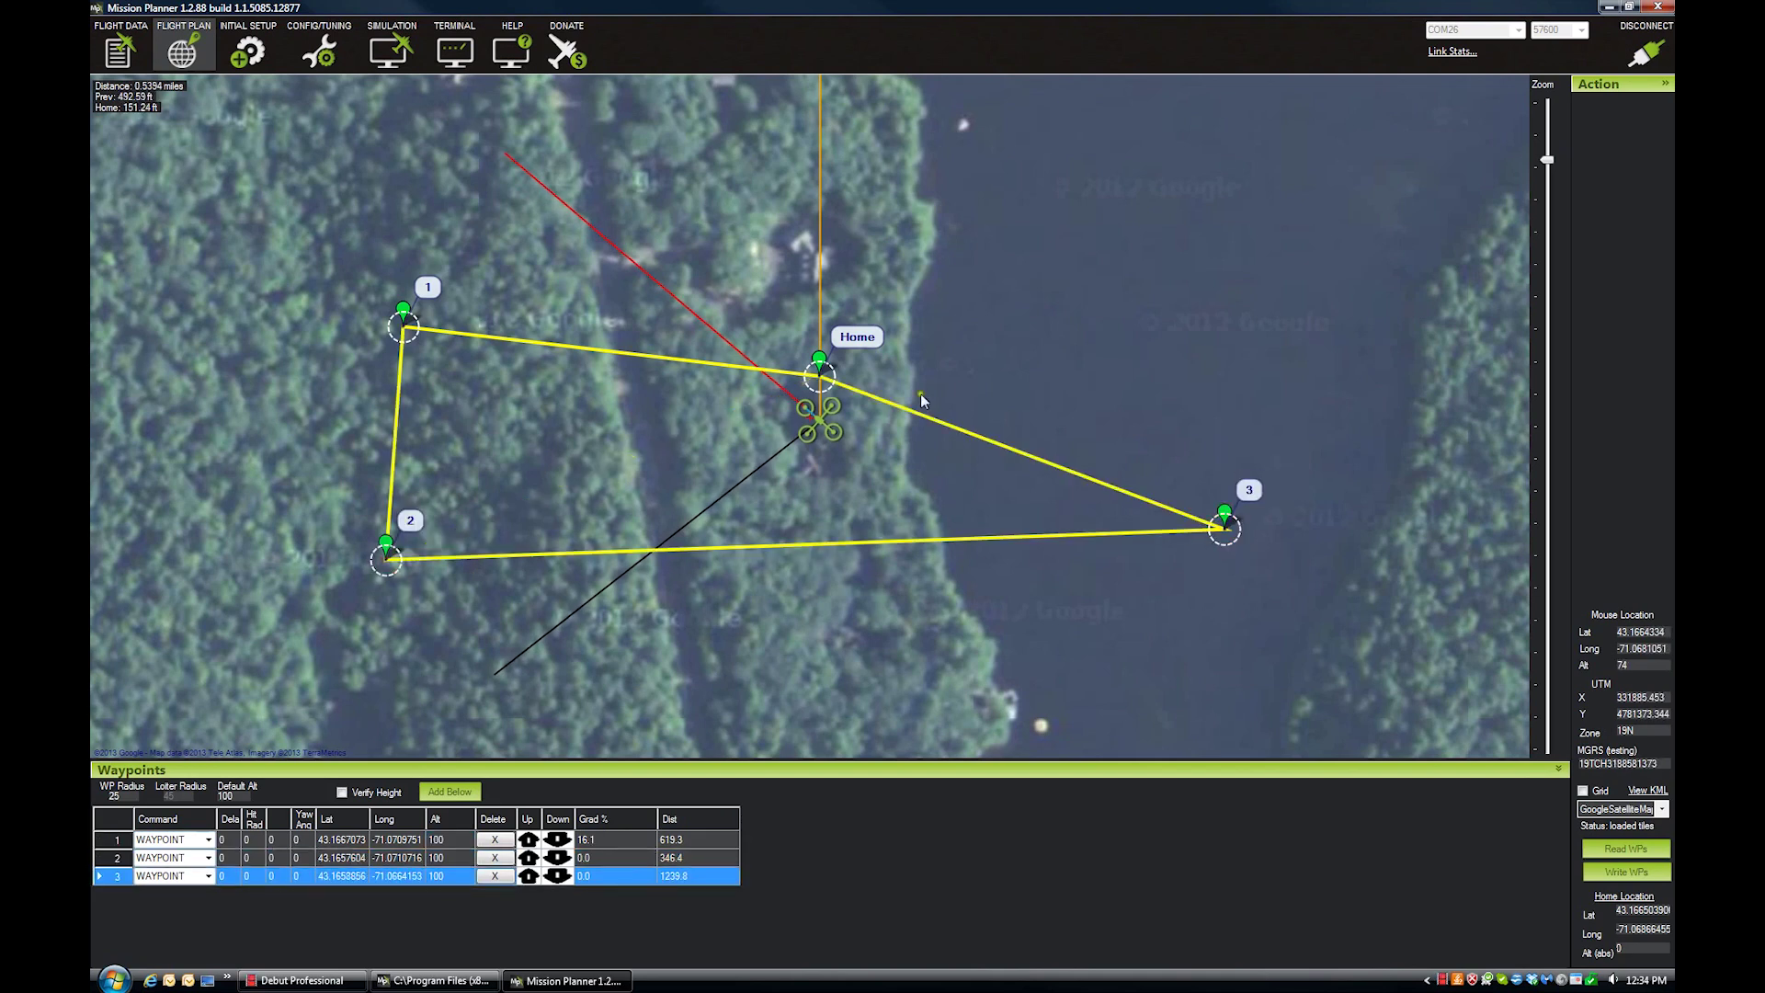